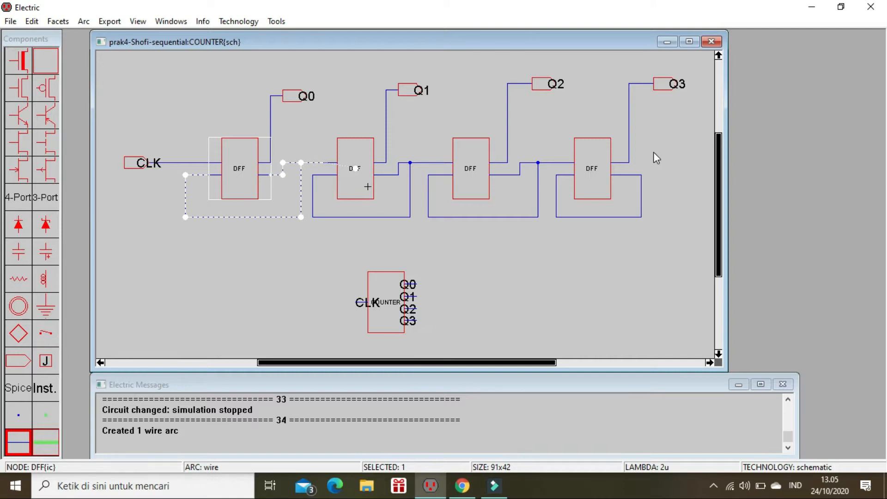
# Step: Descend from the COUNTER schematic into the first DFF, and from there into its first LATCH
pyautogui.click(260, 239)
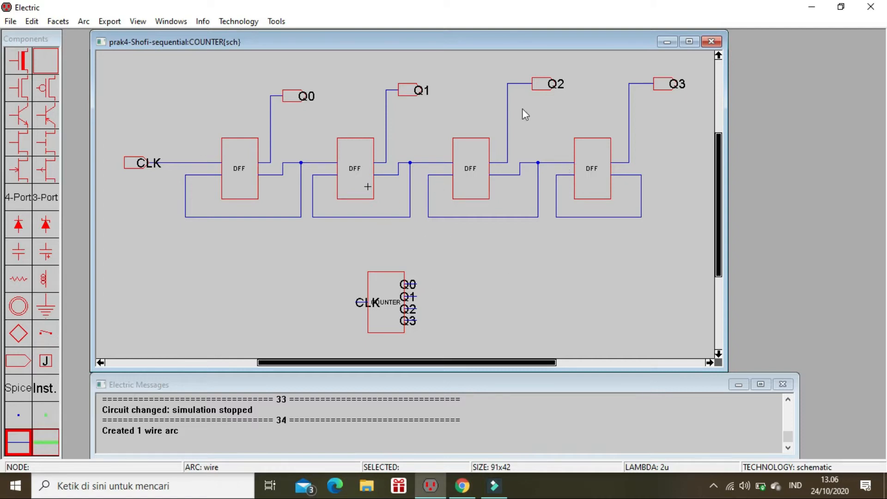
pyautogui.click(237, 169)
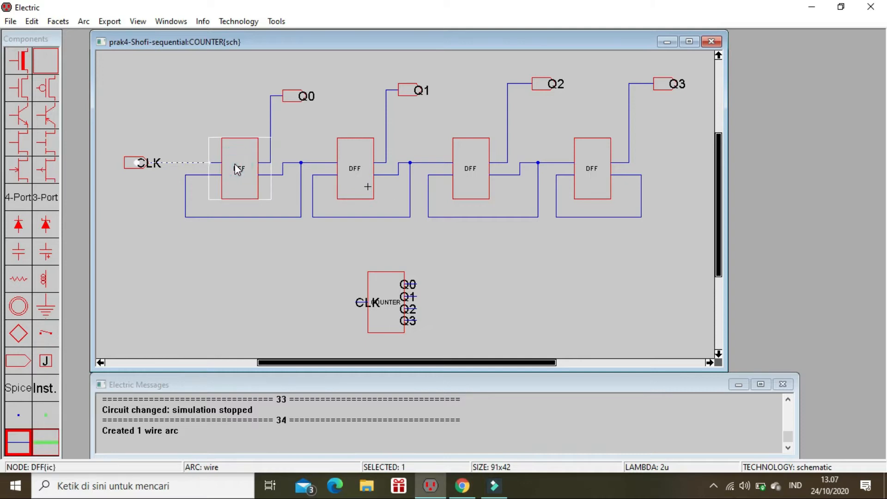
pyautogui.hotkey('ctrl', 'd')
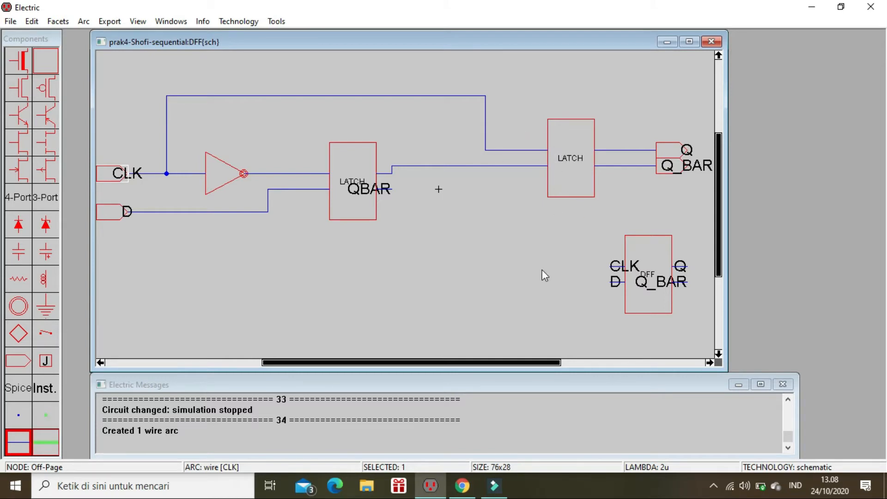
pyautogui.click(355, 159)
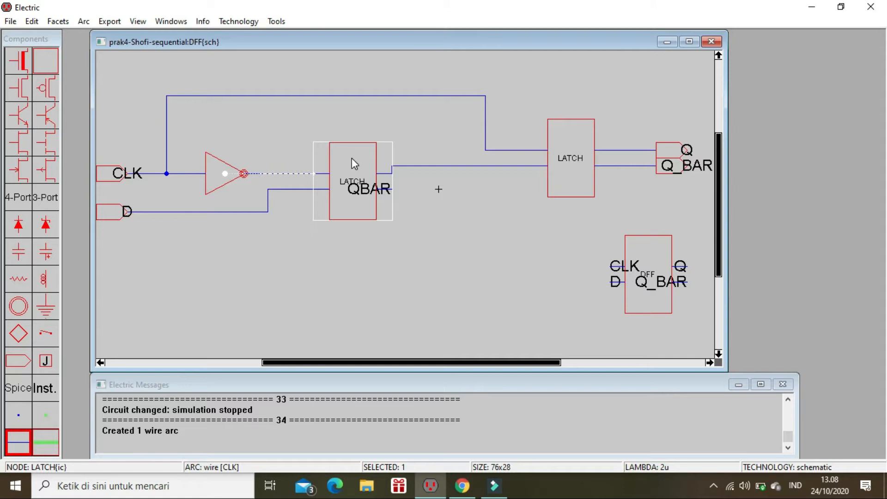
pyautogui.doubleClick(354, 163)
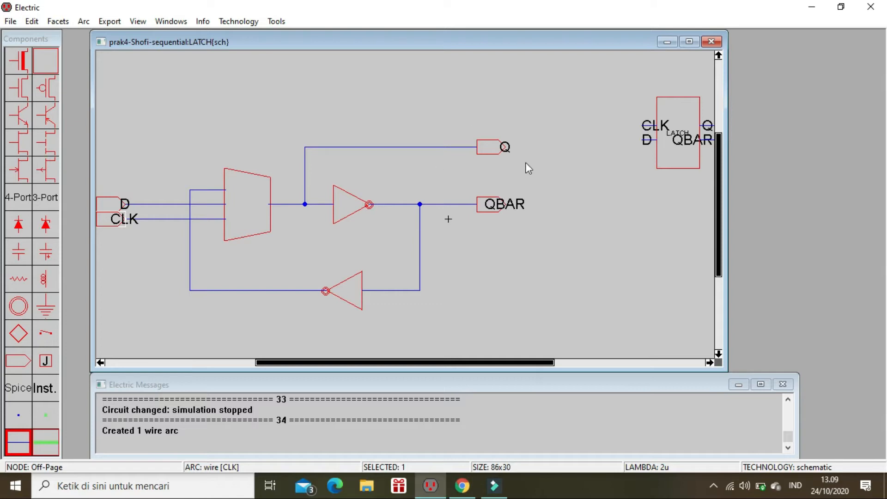
# Step: Descend into the latch's MUX2 schematic and on into the NOT inverter connected to input S
pyautogui.click(245, 206)
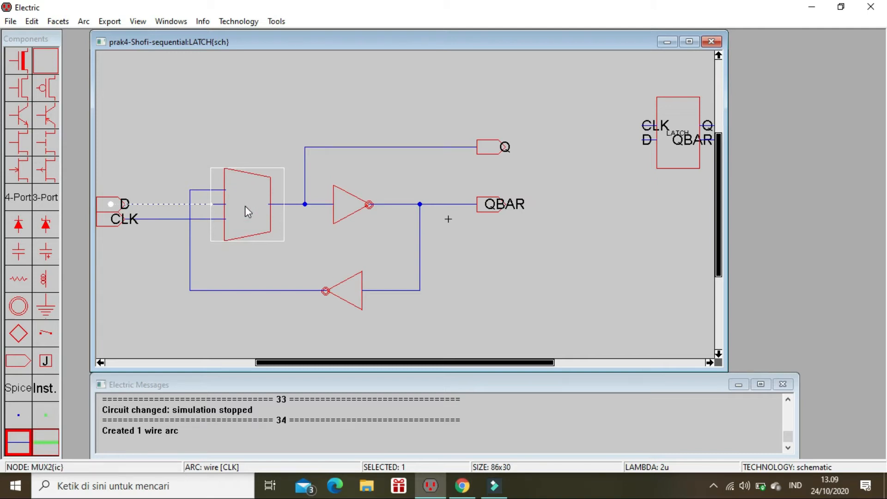
pyautogui.hotkey('ctrl', 'd')
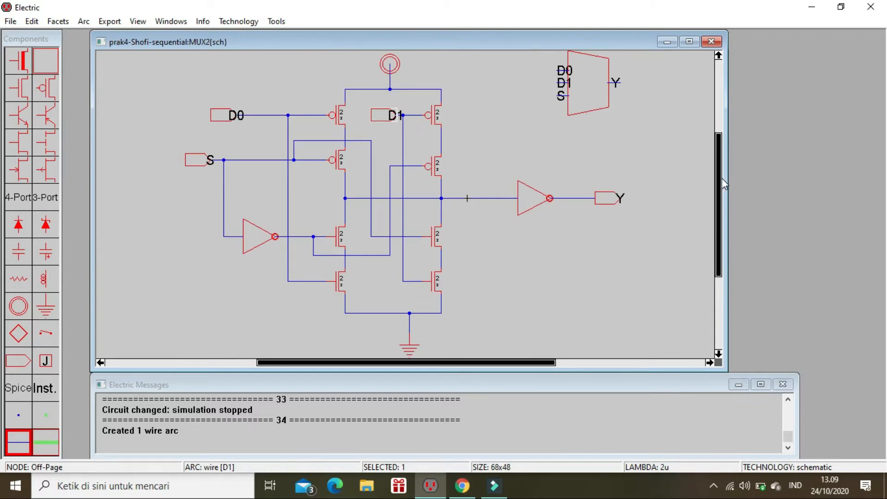
pyautogui.moveTo(722, 178)
pyautogui.mouseDown()
pyautogui.moveTo(724, 158)
pyautogui.moveTo(723, 204)
pyautogui.moveTo(725, 177)
pyautogui.mouseUp()
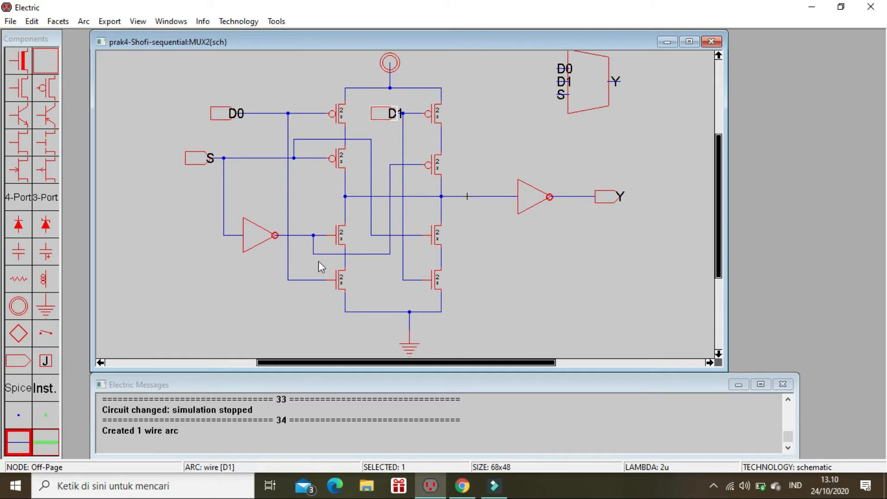
pyautogui.click(254, 231)
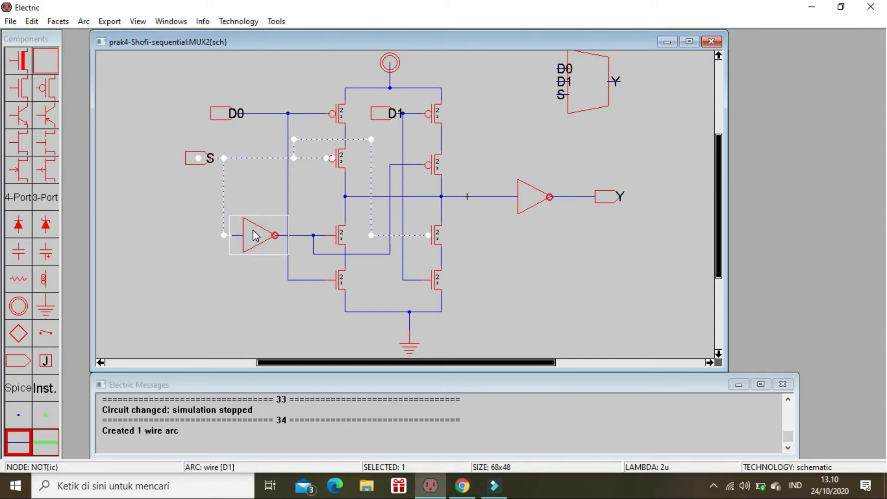
pyautogui.hotkey('ctrl', 'd')
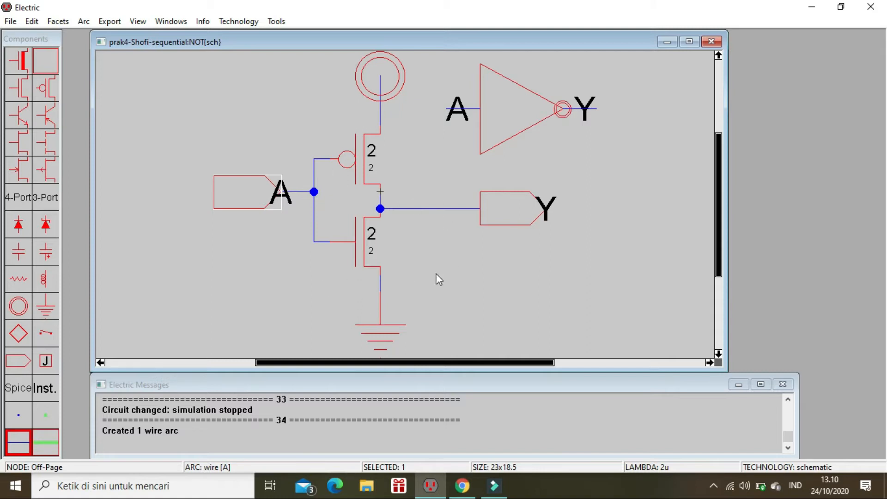
pyautogui.click(499, 121)
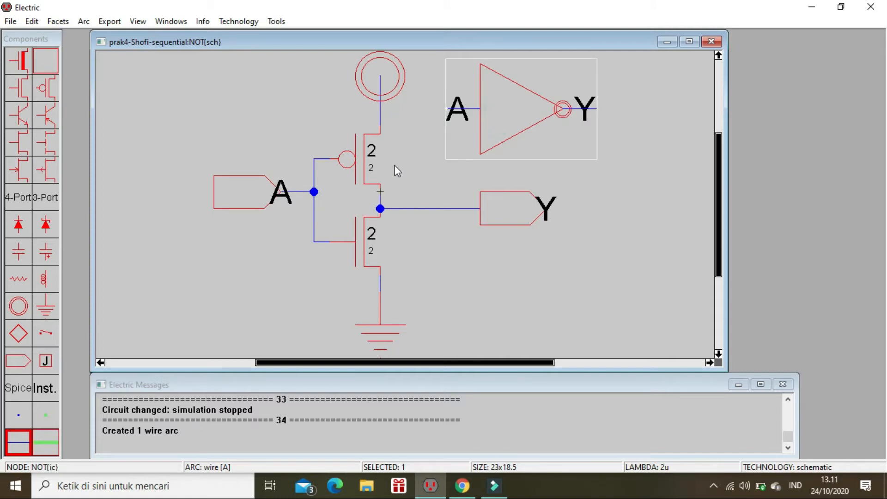
pyautogui.click(403, 237)
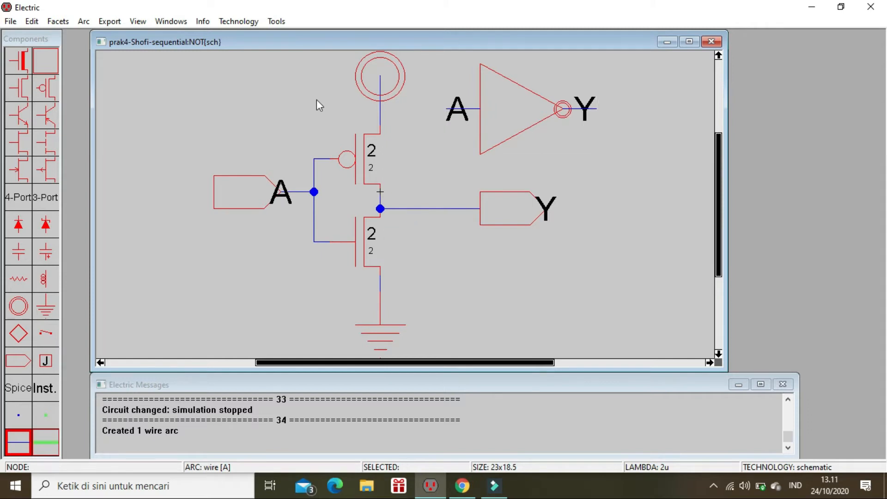
# Step: Check that the built-in simulation uses the IRSIM engine and simulate the NOT schematic
pyautogui.click(276, 22)
pyautogui.moveTo(322, 54)
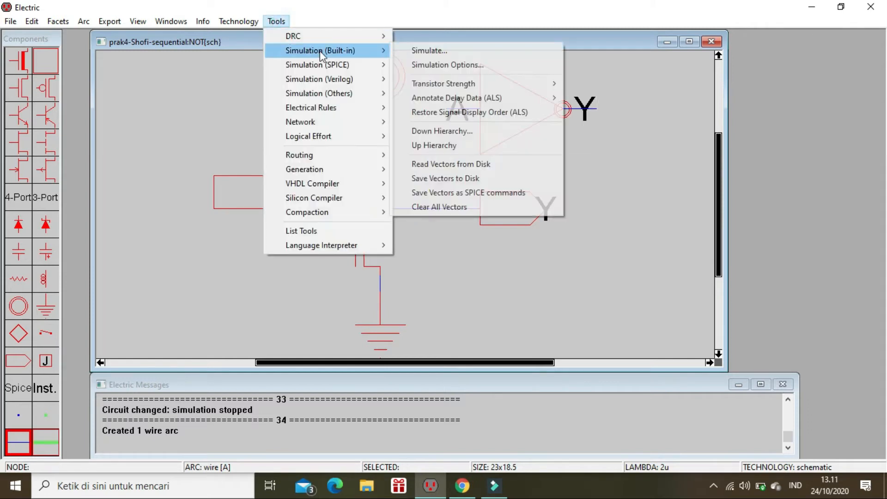
pyautogui.click(411, 64)
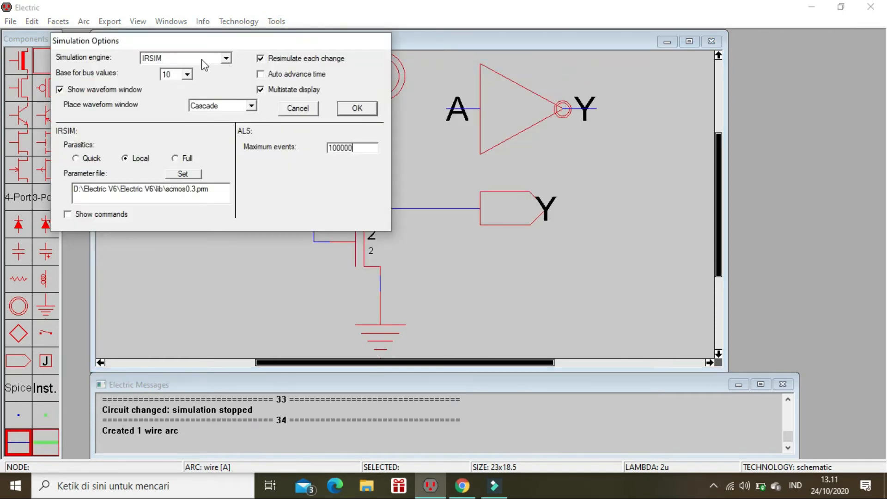
pyautogui.click(347, 117)
pyautogui.click(279, 23)
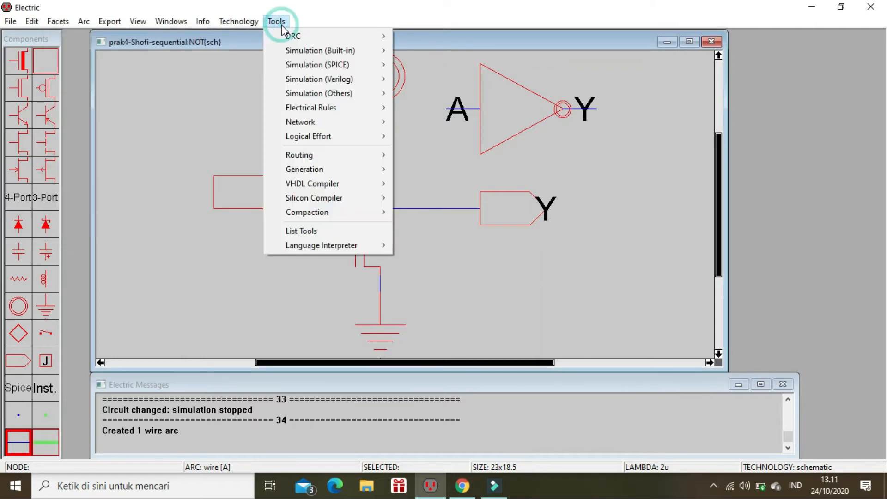
pyautogui.moveTo(328, 49)
pyautogui.click(412, 51)
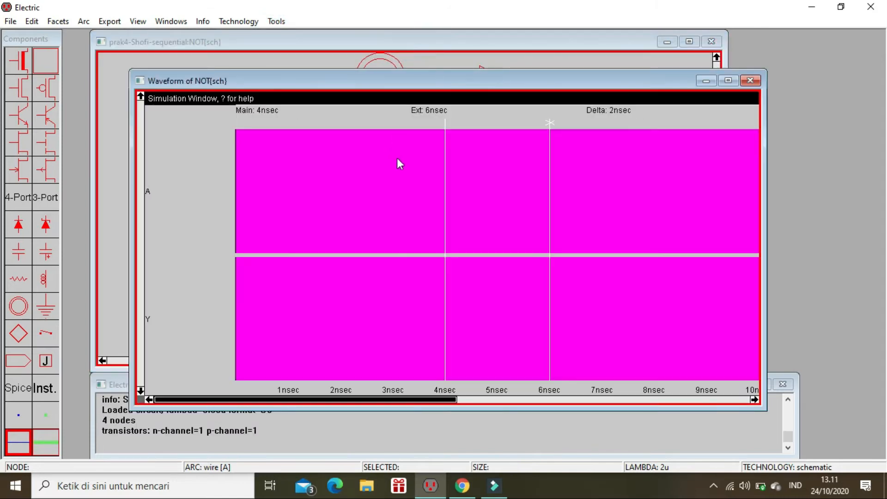
# Step: Place the main time cursor at 0 sec and set signal A low
pyautogui.moveTo(445, 189); pyautogui.dragTo(223, 157)
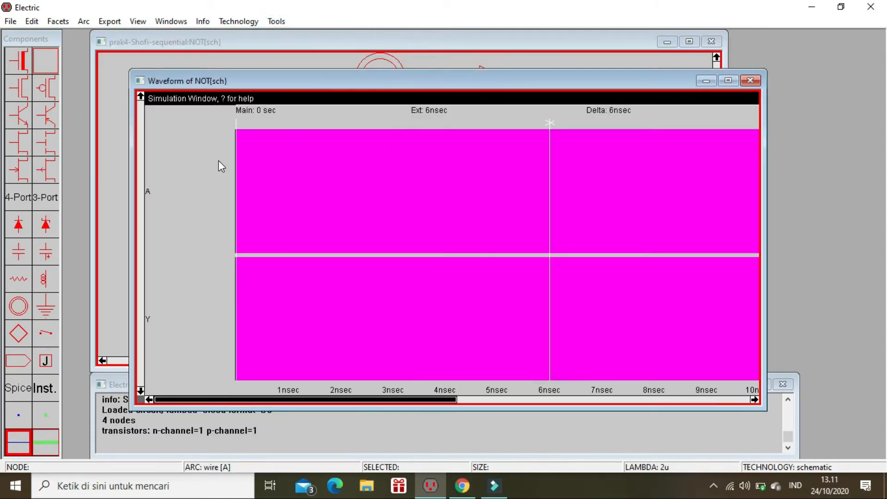
pyautogui.click(179, 189)
pyautogui.press('l')
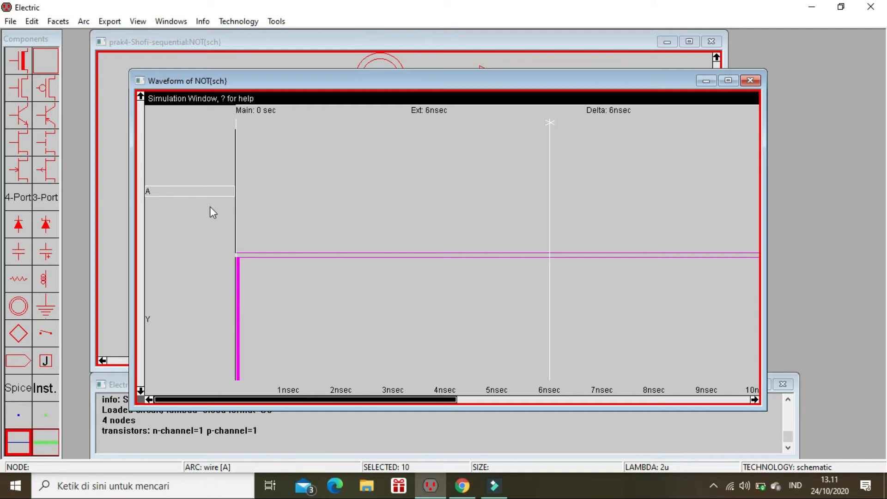
# Step: Set signal A high at about 1.29 nsec and move the main cursor on to about 2.73 nsec
pyautogui.click(238, 126)
pyautogui.moveTo(240, 120); pyautogui.dragTo(305, 143)
pyautogui.click(170, 191)
pyautogui.press('1')
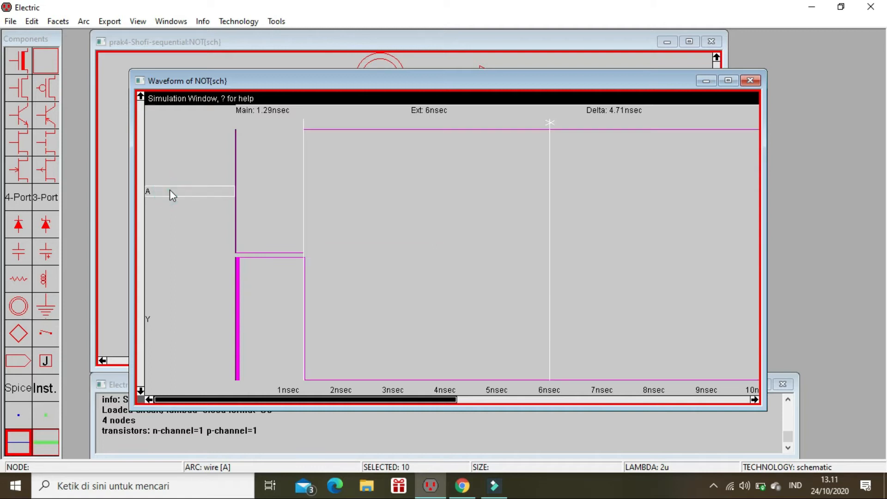
pyautogui.moveTo(302, 151); pyautogui.dragTo(384, 175)
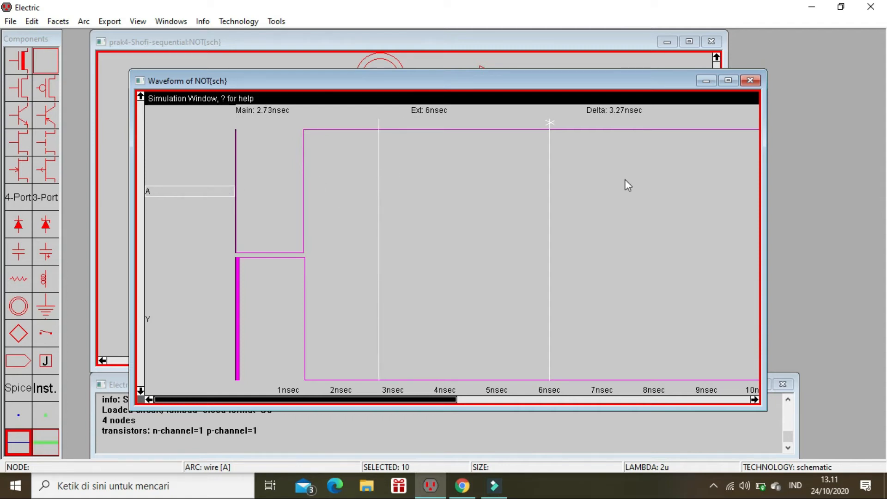
# Step: Close the NOT waveform window and go back up the hierarchy to the MUX2 schematic
pyautogui.click(756, 81)
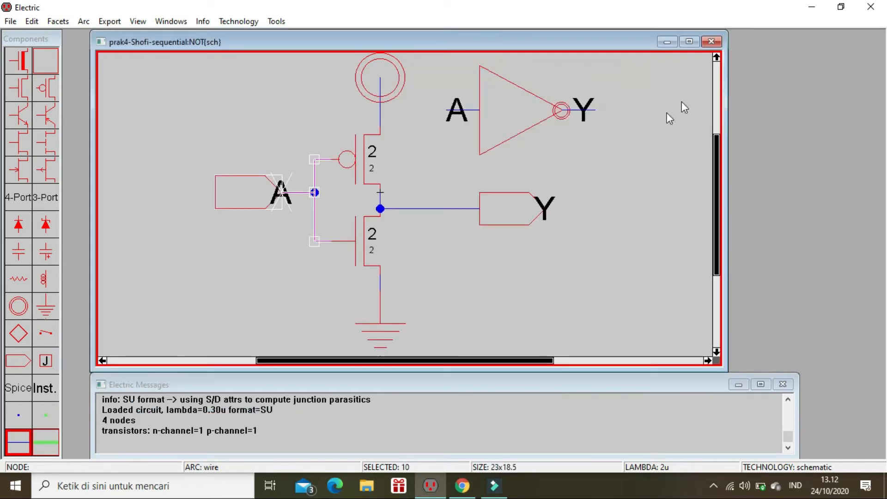
pyautogui.click(655, 135)
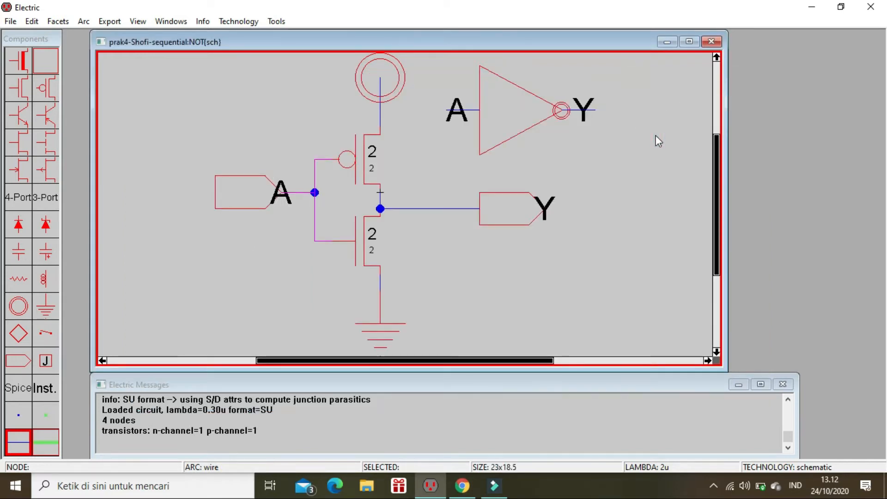
pyautogui.hotkey('ctrl', 'u')
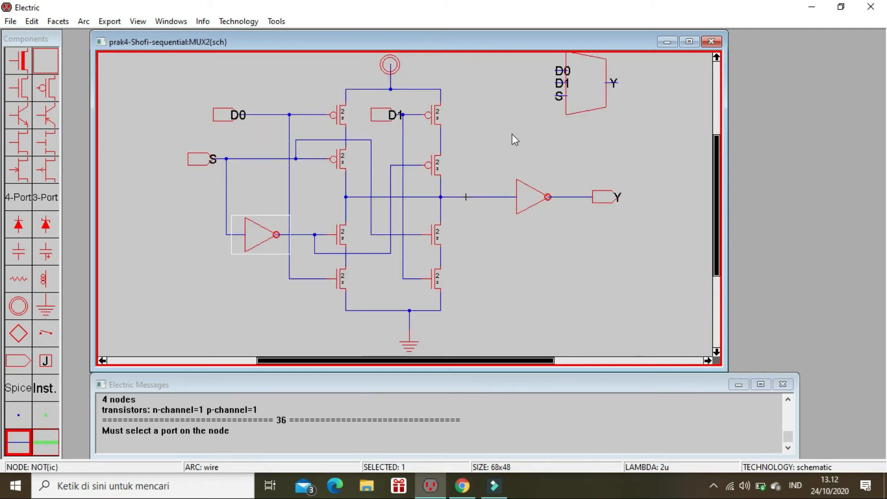
# Step: Try to simulate the MUX2 schematic with the built-in simulator, and close the waveform window
pyautogui.click(276, 22)
pyautogui.moveTo(351, 50)
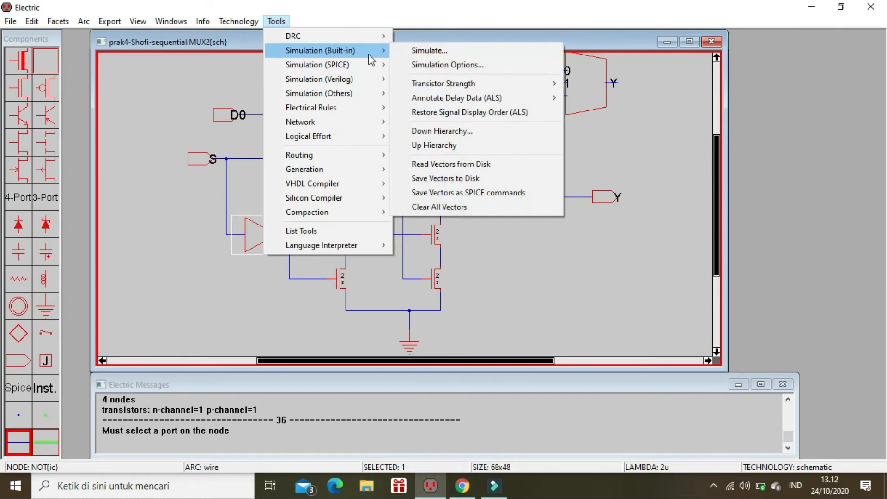
pyautogui.click(401, 55)
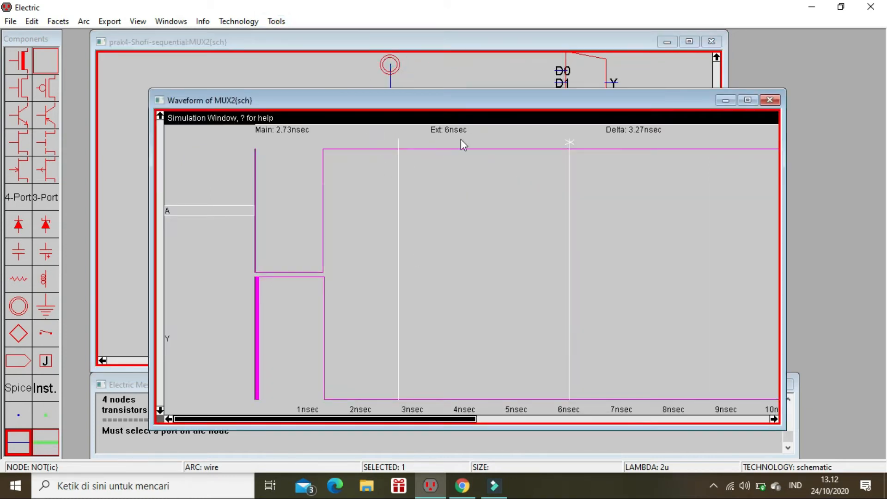
pyautogui.click(770, 101)
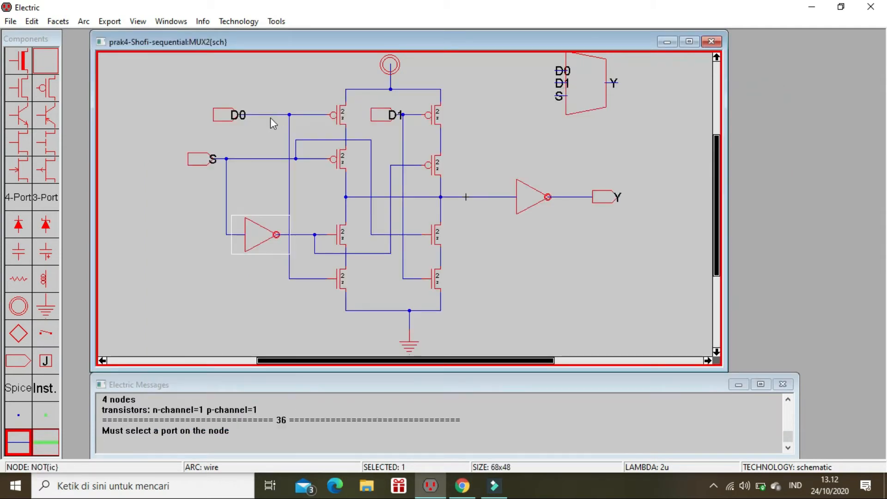
# Step: Delete the wire leaving input D0 in MUX2 and redraw it between the D0 port and the junction pin
pyautogui.click(251, 203)
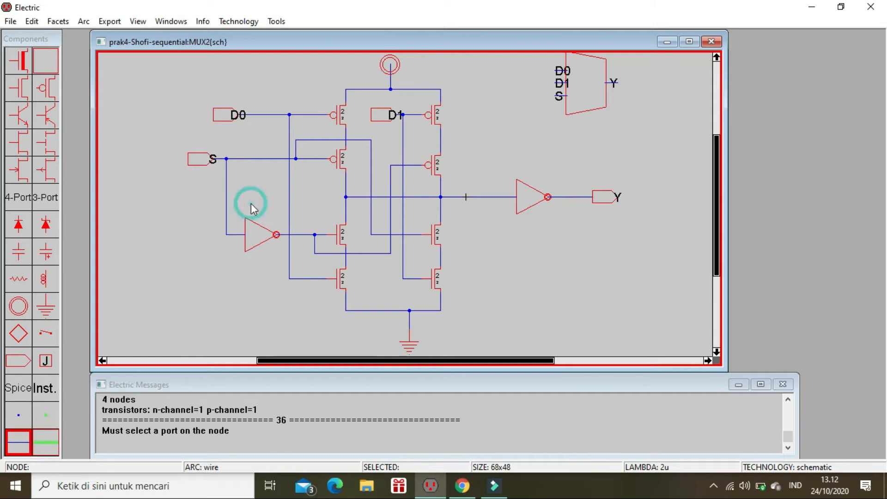
pyautogui.click(258, 118)
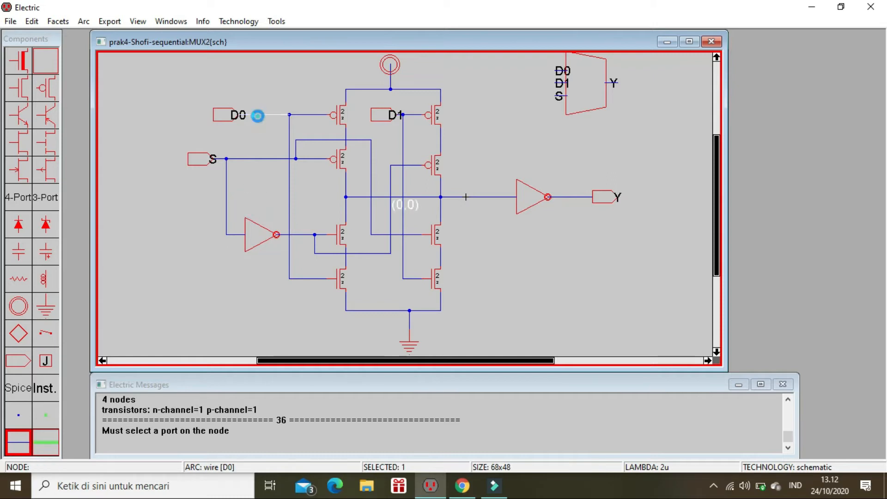
pyautogui.press('Delete')
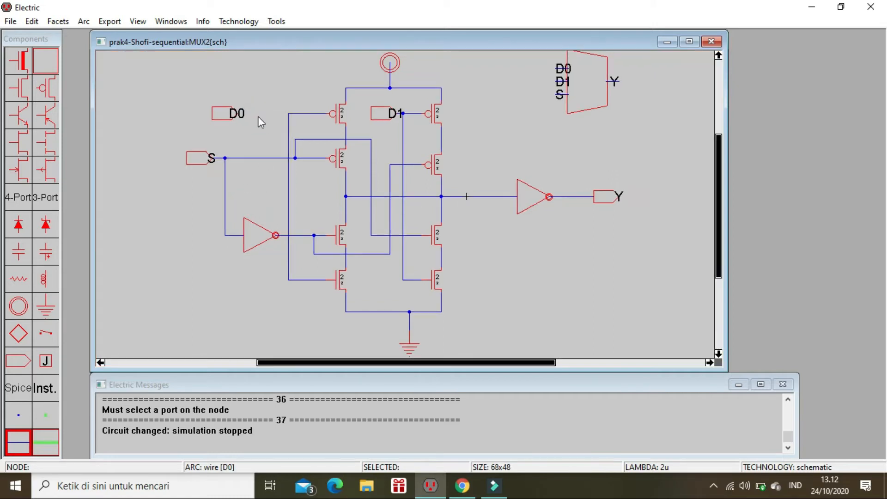
pyautogui.click(289, 114)
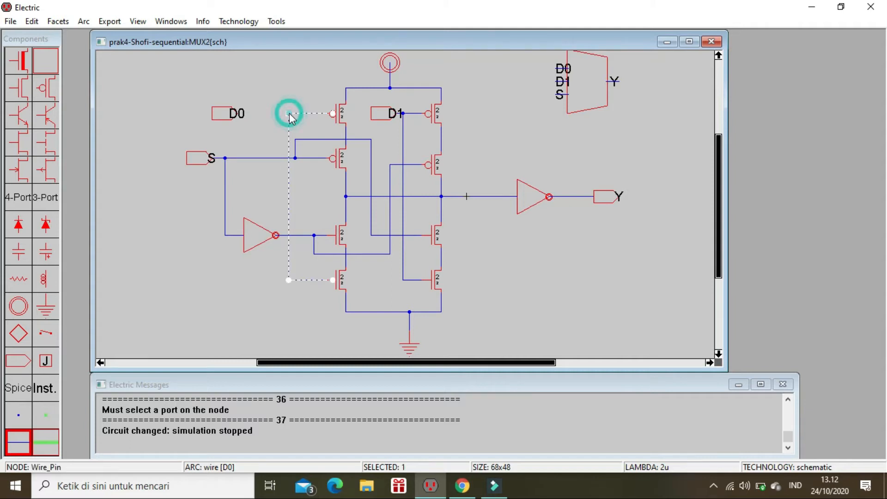
pyautogui.rightClick(237, 116)
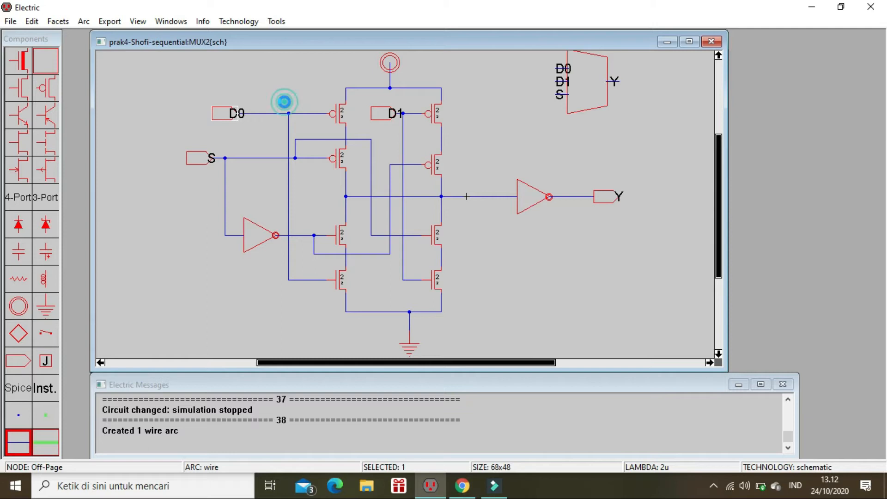
# Step: Review the built-in simulation options for MUX2 and accept them with the IRSIM engine
pyautogui.click(278, 21)
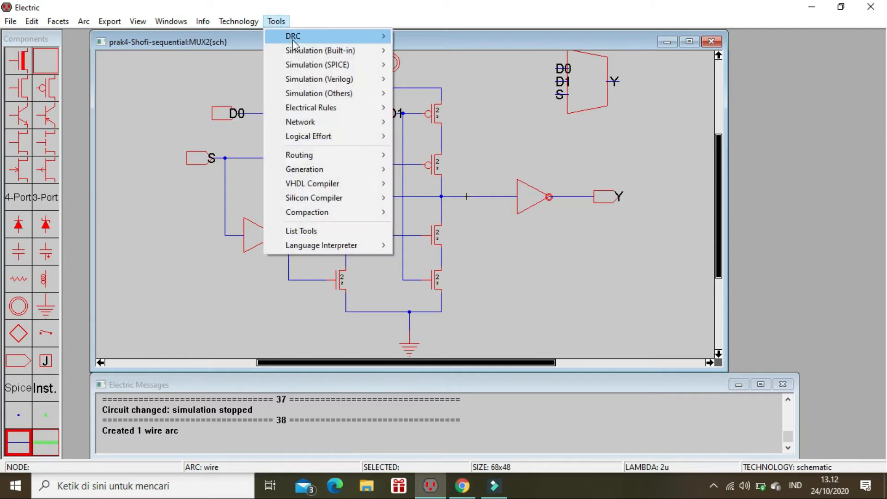
pyautogui.moveTo(352, 56)
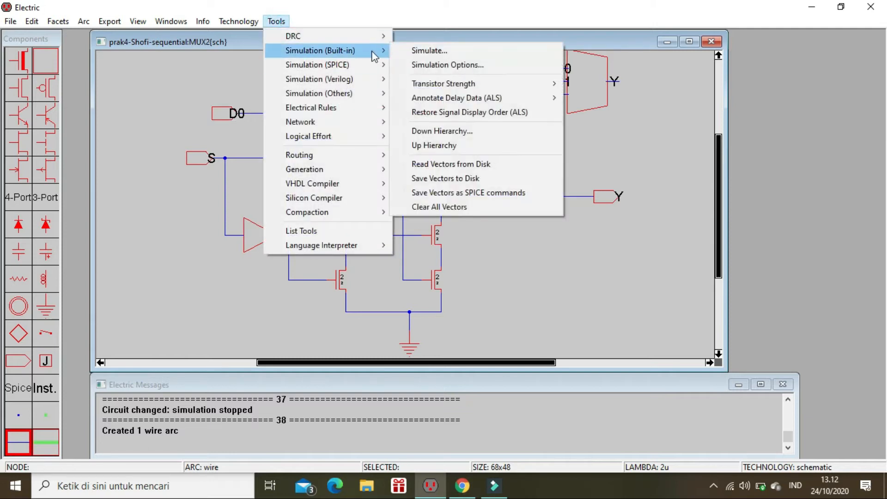
pyautogui.click(408, 66)
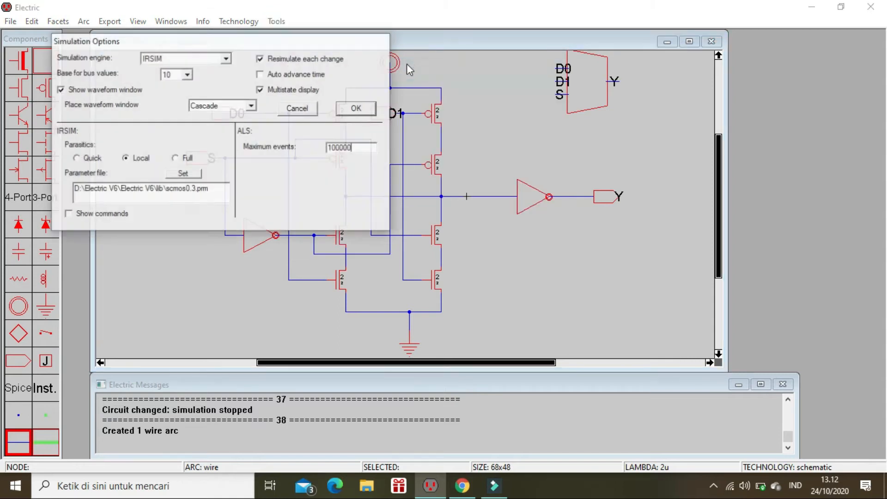
pyautogui.click(356, 109)
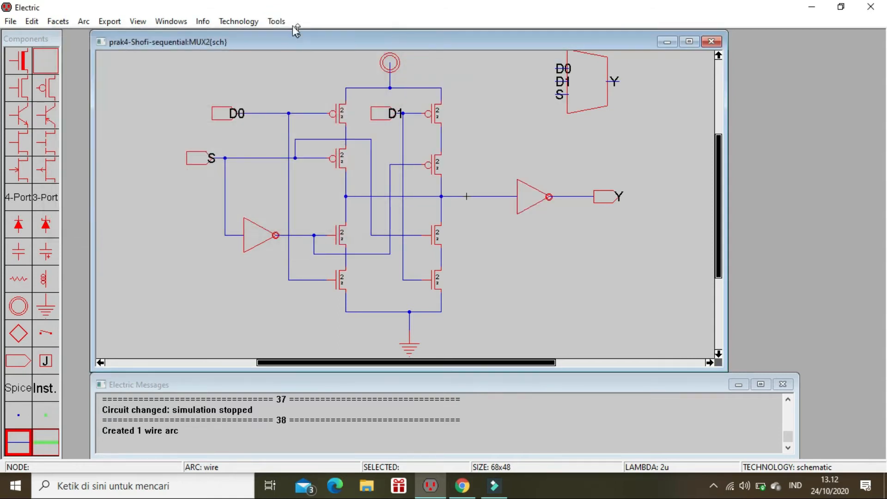
# Step: Simulate the MUX2 schematic with the built-in simulator and move the main time cursor to 0 sec
pyautogui.click(277, 22)
pyautogui.moveTo(363, 55)
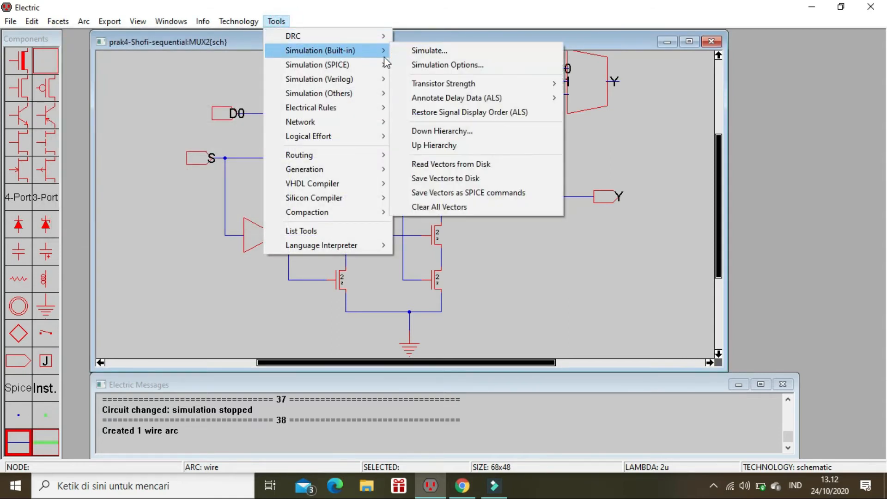
pyautogui.click(404, 53)
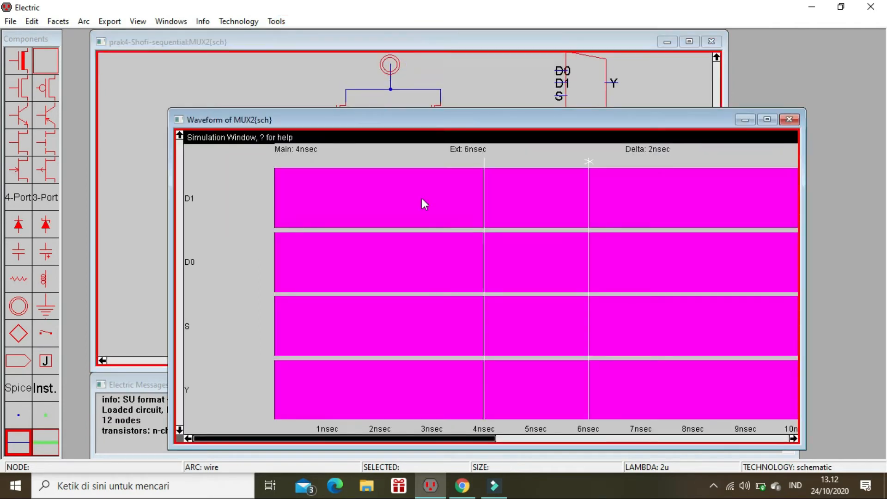
pyautogui.moveTo(484, 222); pyautogui.dragTo(247, 194)
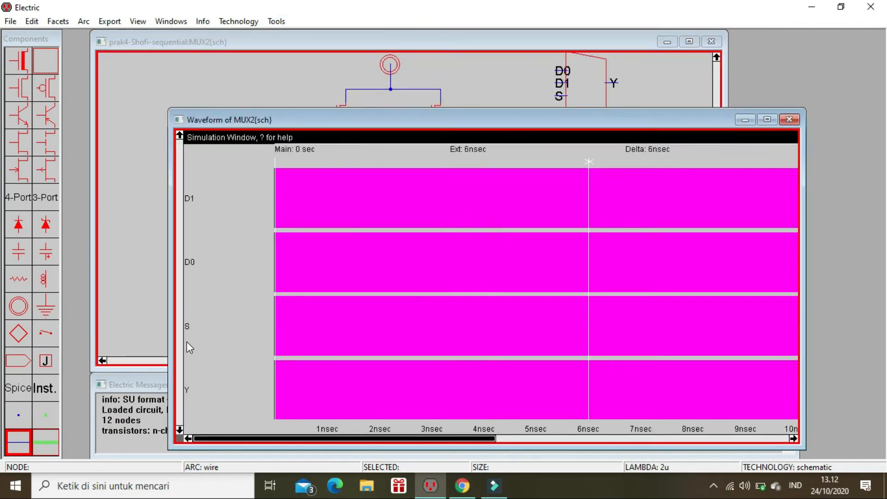
# Step: Reorder the waveform signals so the inputs read S, D0, D1 above the output Y
pyautogui.click(191, 330)
pyautogui.moveTo(191, 330); pyautogui.dragTo(213, 201)
pyautogui.click(189, 326)
pyautogui.moveTo(190, 331); pyautogui.dragTo(199, 260)
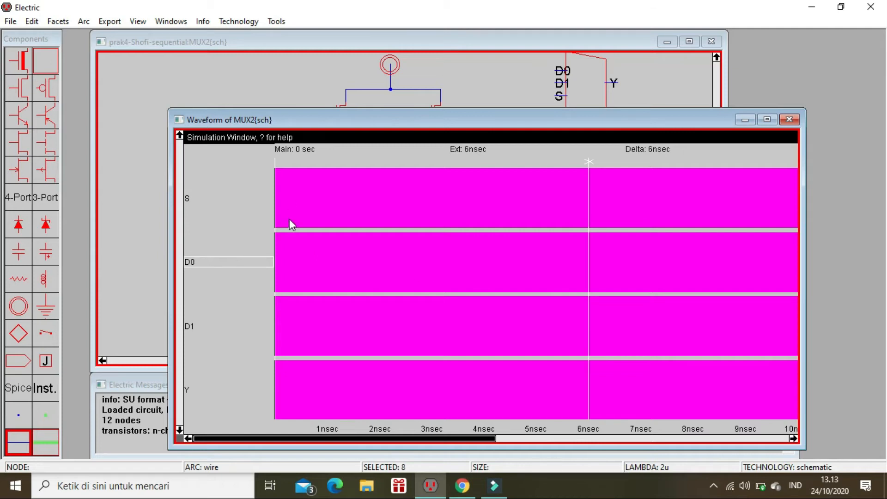
# Step: Set the S, D0 and D1 inputs low at time 0 in the MUX2 waveform
pyautogui.click(212, 199)
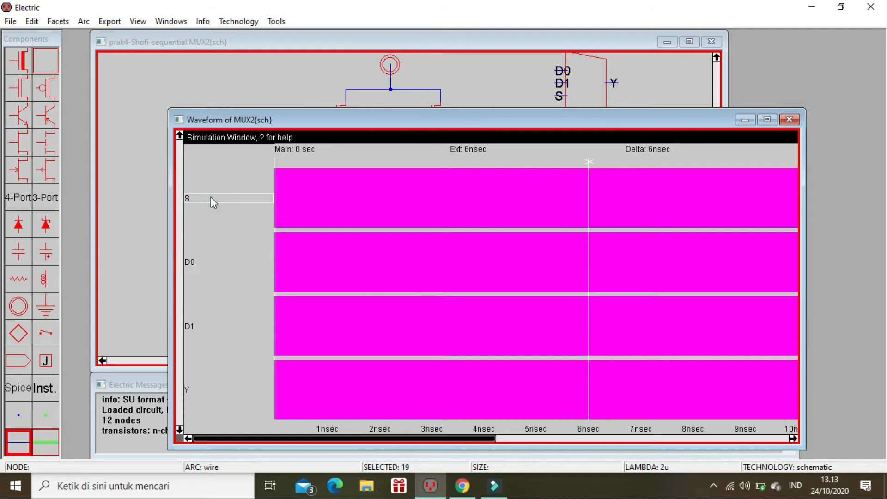
pyautogui.press('0')
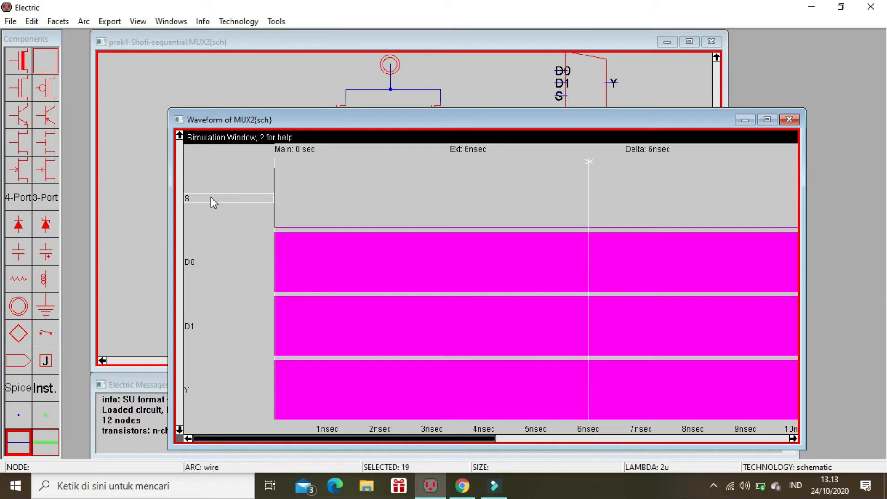
pyautogui.click(214, 260)
pyautogui.press('0')
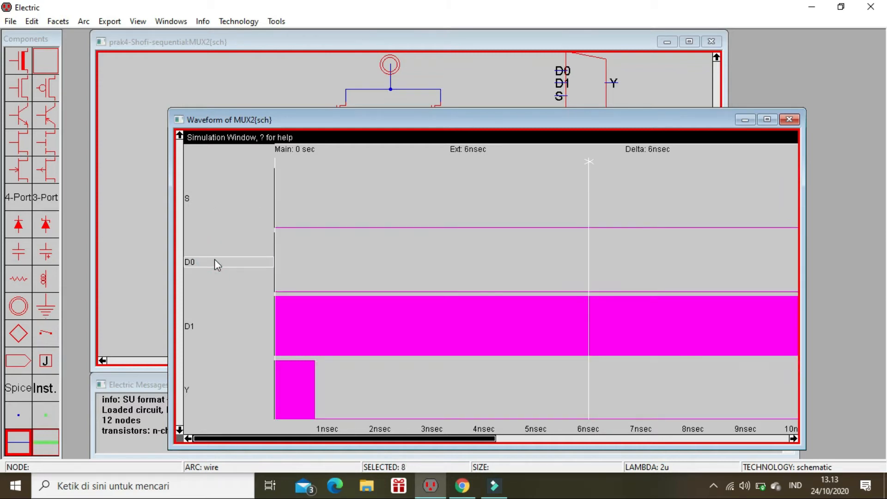
pyautogui.click(203, 326)
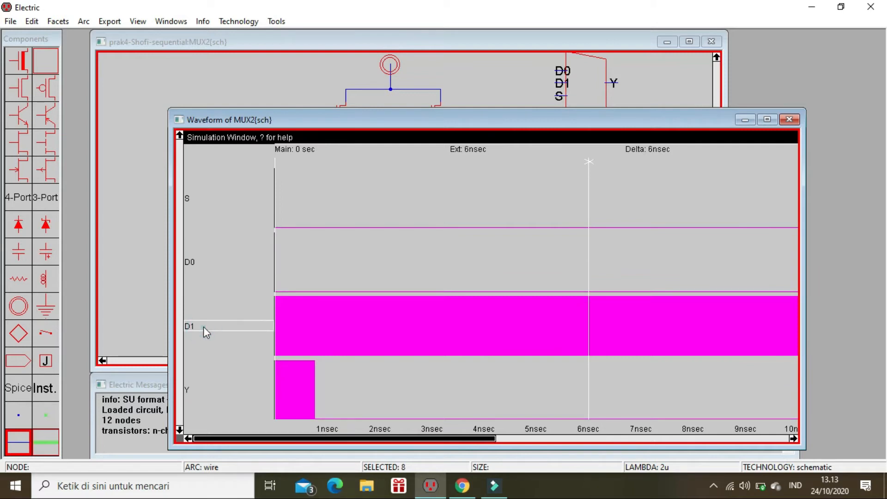
pyautogui.press('0')
# Step: Move the main time cursor to about 1.29 ns and set D1 high there
pyautogui.click(277, 168)
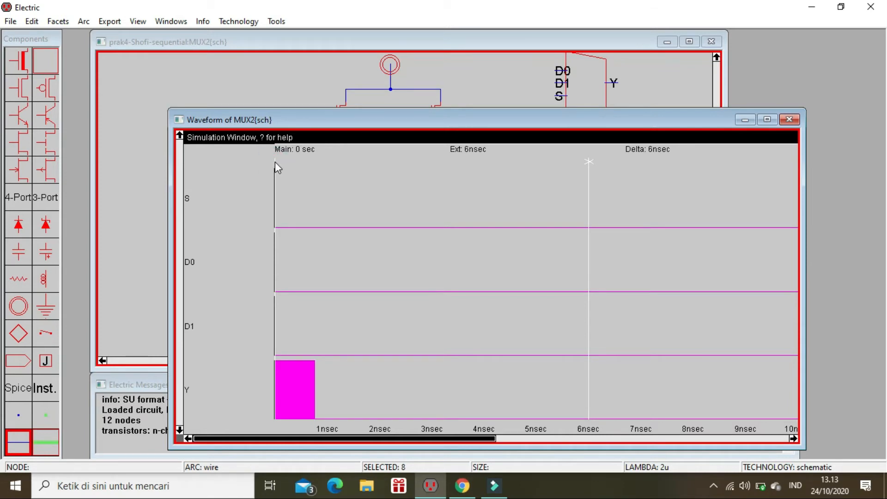
pyautogui.moveTo(275, 162); pyautogui.dragTo(347, 170)
pyautogui.click(209, 263)
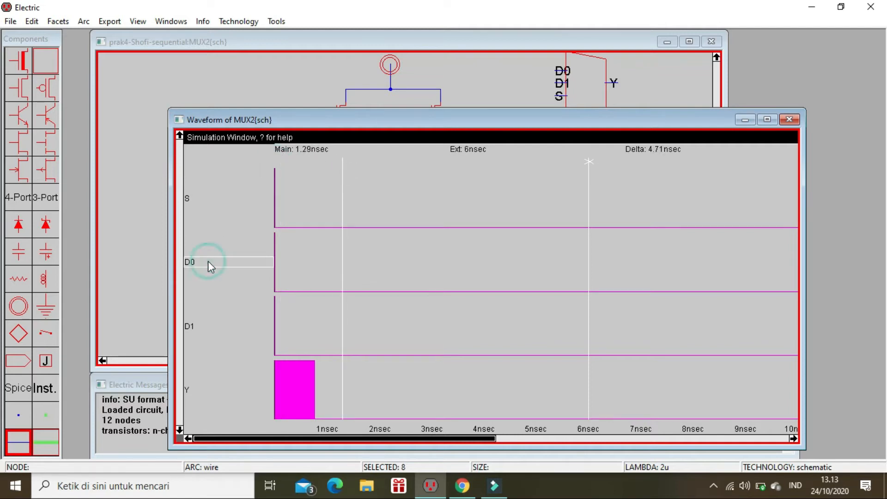
pyautogui.click(214, 326)
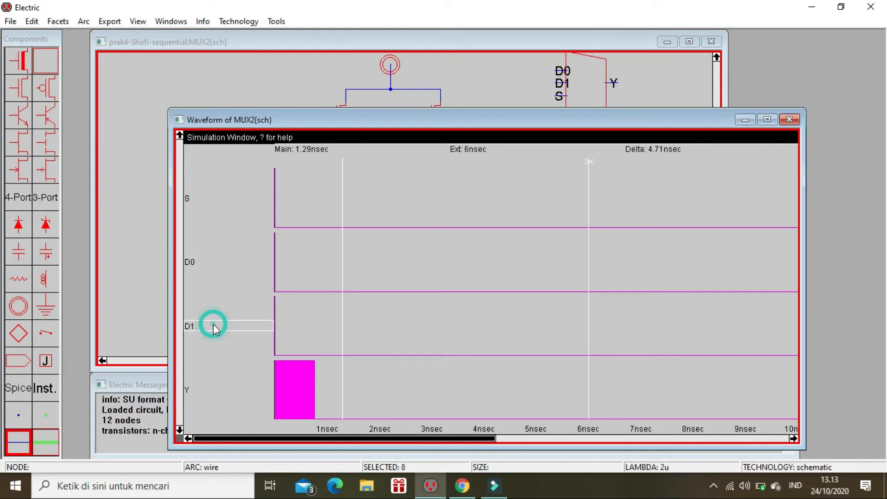
pyautogui.press('h')
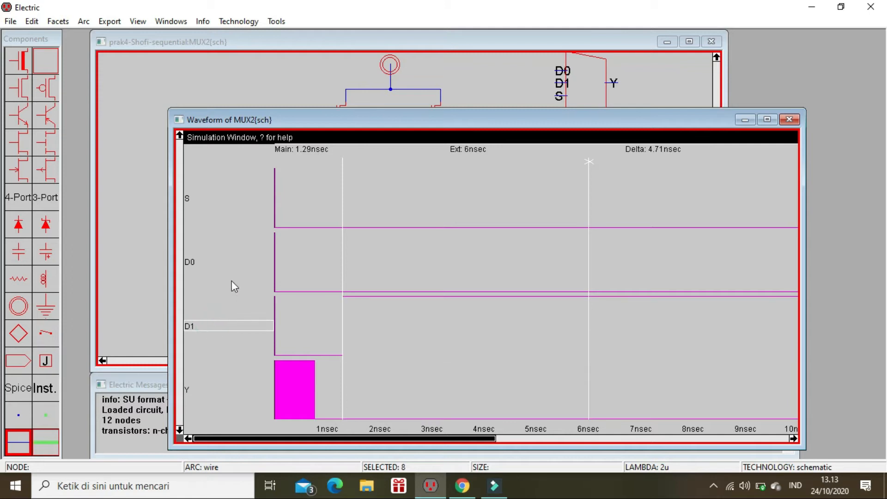
# Step: Set D0 high and D1 low at about 2.62 ns, and D1 high at about 4.07 ns
pyautogui.moveTo(344, 178); pyautogui.dragTo(417, 195)
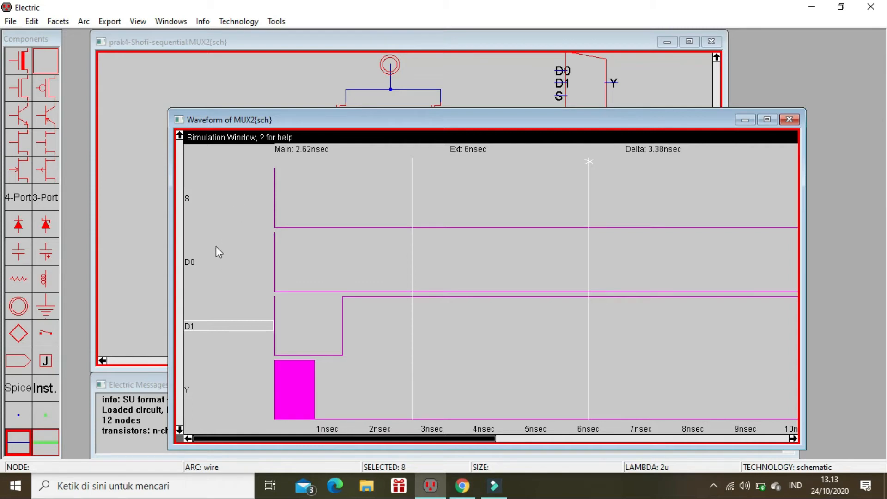
pyautogui.click(206, 262)
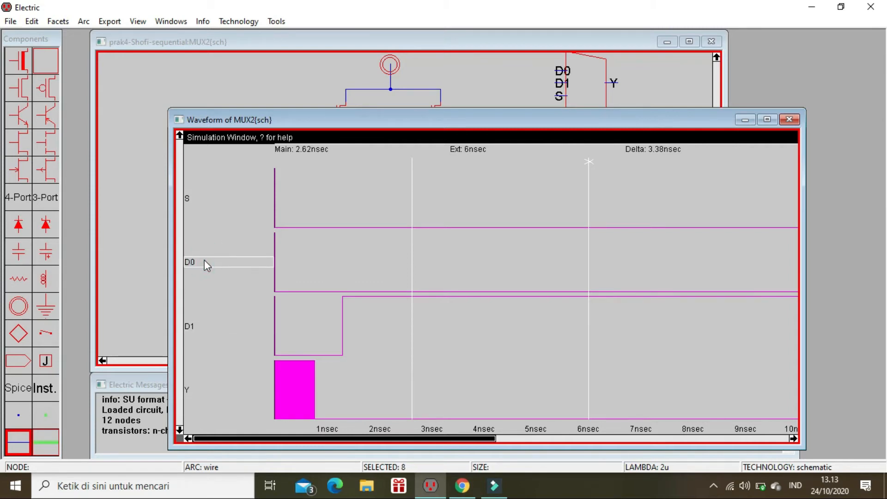
pyautogui.press('h')
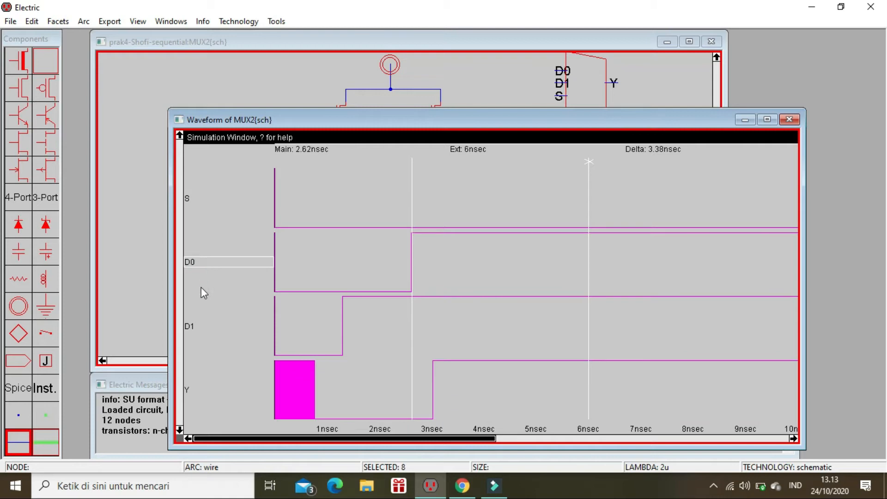
pyautogui.click(199, 326)
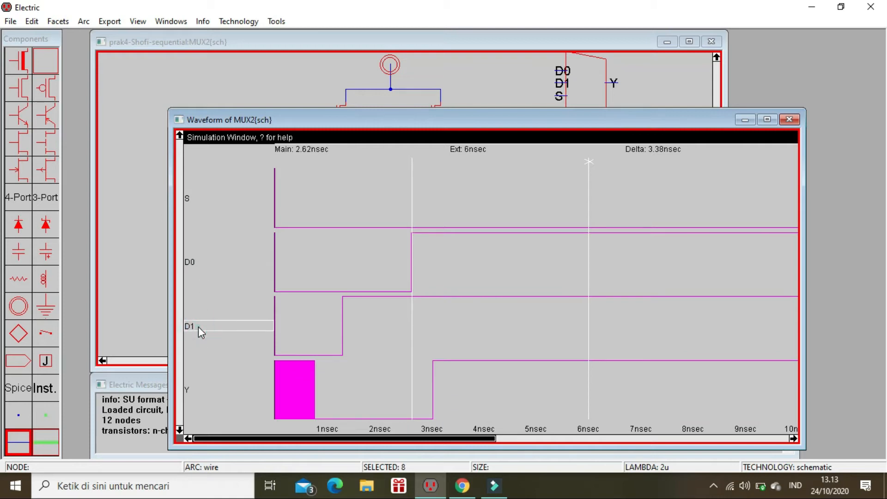
pyautogui.press('l')
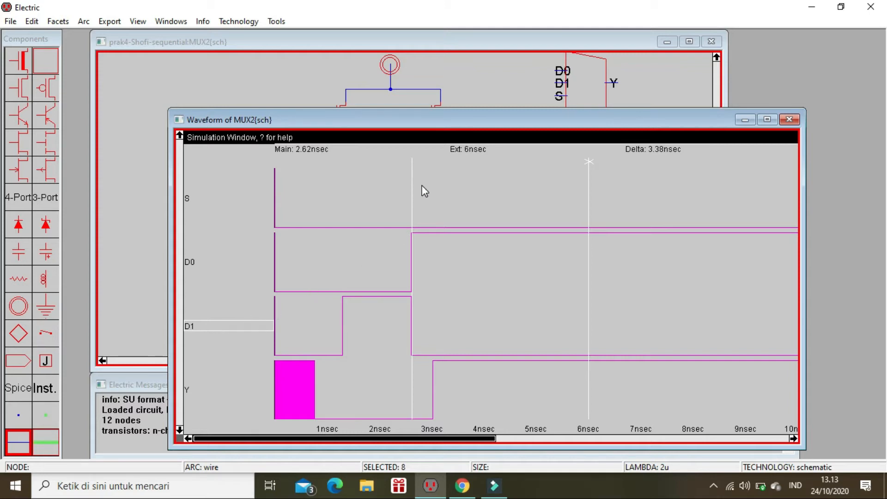
pyautogui.moveTo(411, 180); pyautogui.dragTo(489, 195)
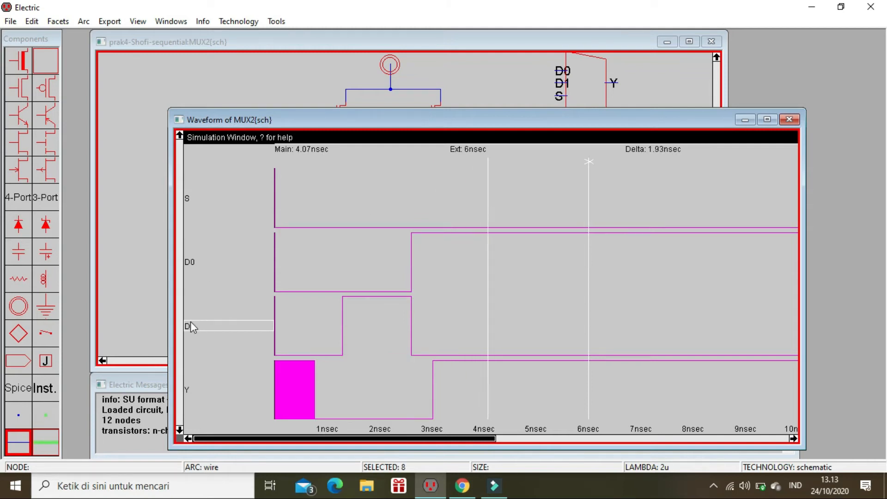
pyautogui.press('1')
# Step: Set S high with D0 and D1 low at about 5.38 ns, and D1 high at about 6.85 ns
pyautogui.moveTo(487, 208); pyautogui.dragTo(556, 214)
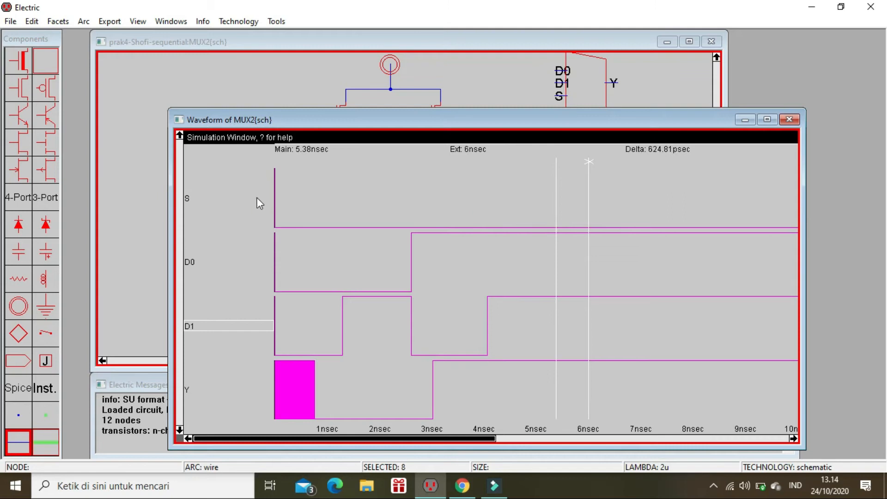
pyautogui.click(236, 197)
pyautogui.press('1')
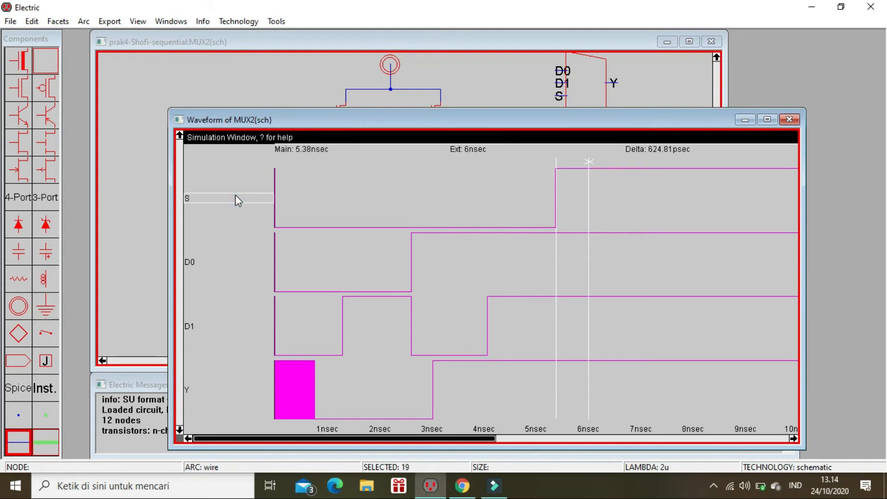
pyautogui.click(228, 260)
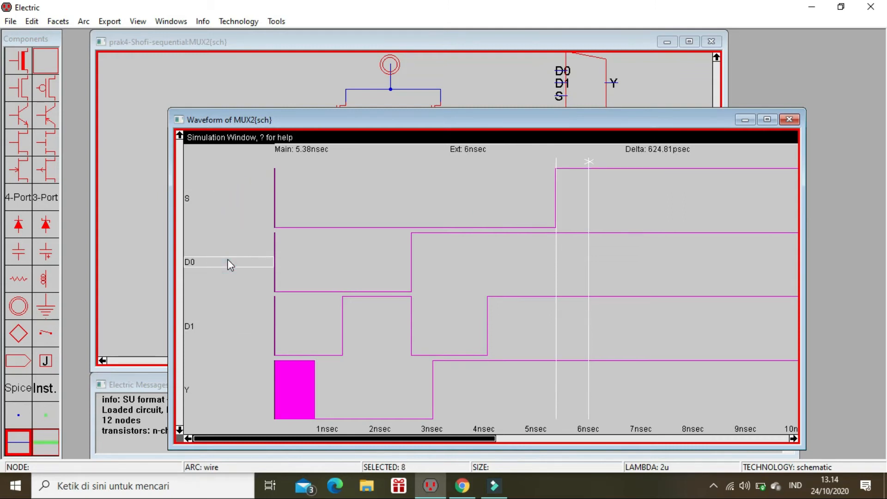
pyautogui.press('0')
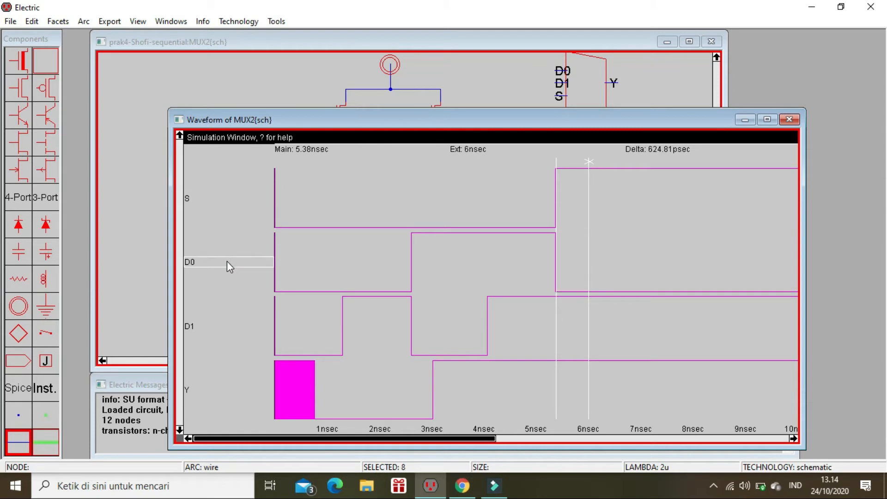
pyautogui.click(203, 331)
pyautogui.press('0')
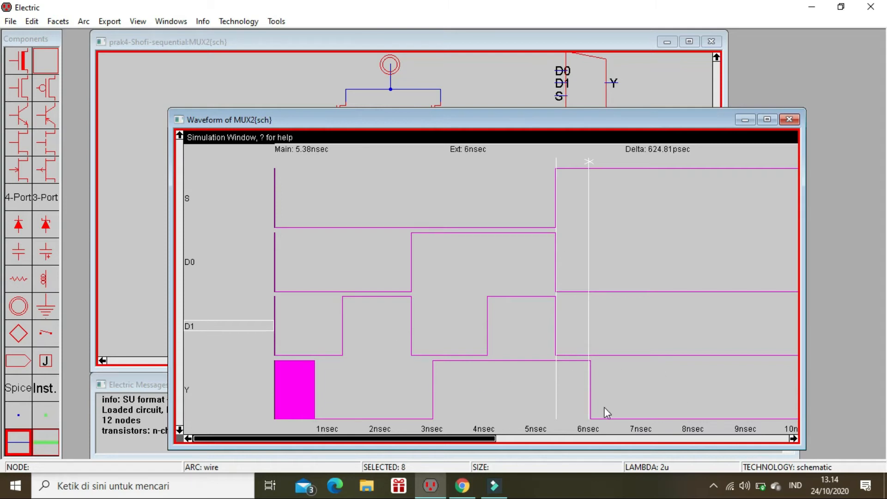
pyautogui.moveTo(558, 202); pyautogui.dragTo(637, 215)
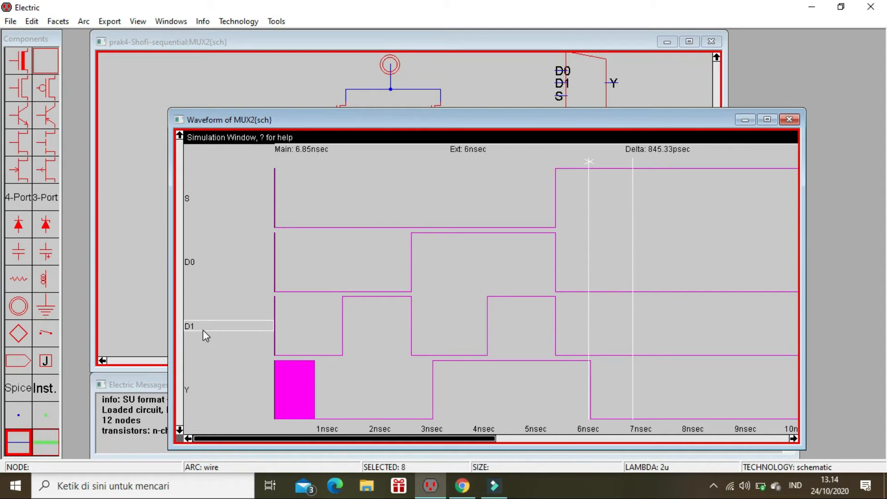
pyautogui.press('1')
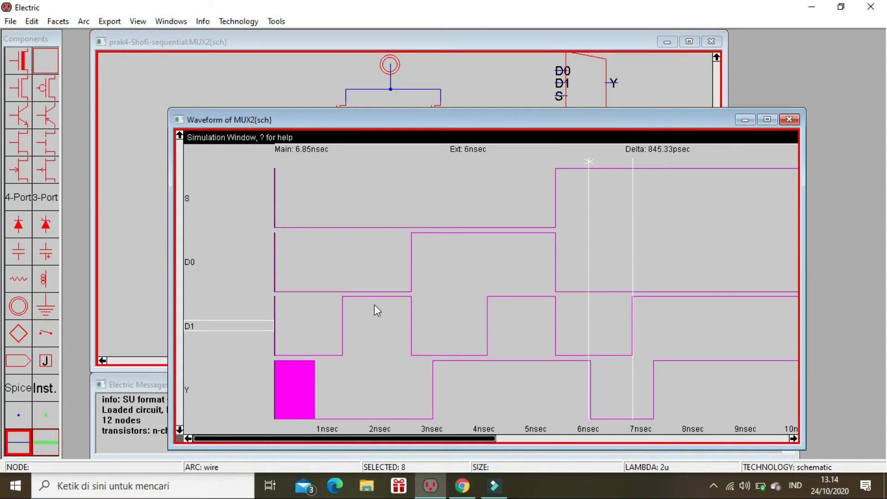
# Step: Set D0 high and D1 low at about 8.07 ns, and D1 high at about 9.2 ns
pyautogui.moveTo(633, 228); pyautogui.dragTo(697, 259)
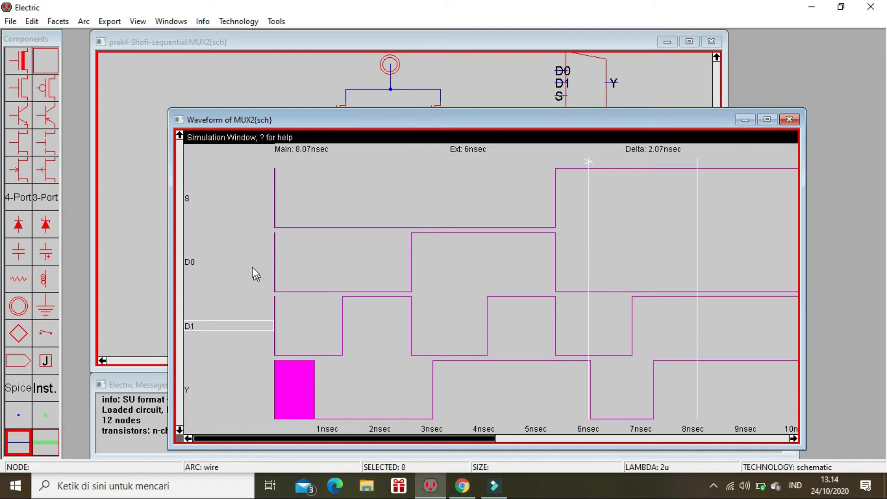
pyautogui.click(225, 261)
pyautogui.press('1')
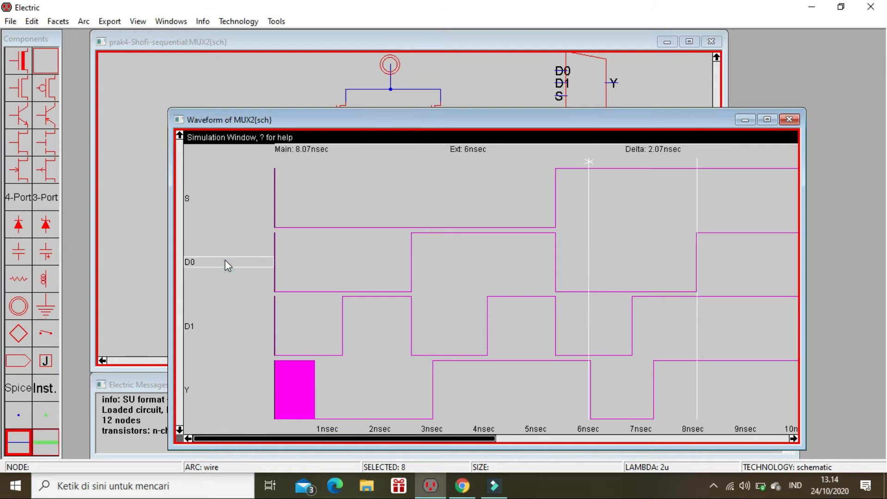
pyautogui.click(210, 329)
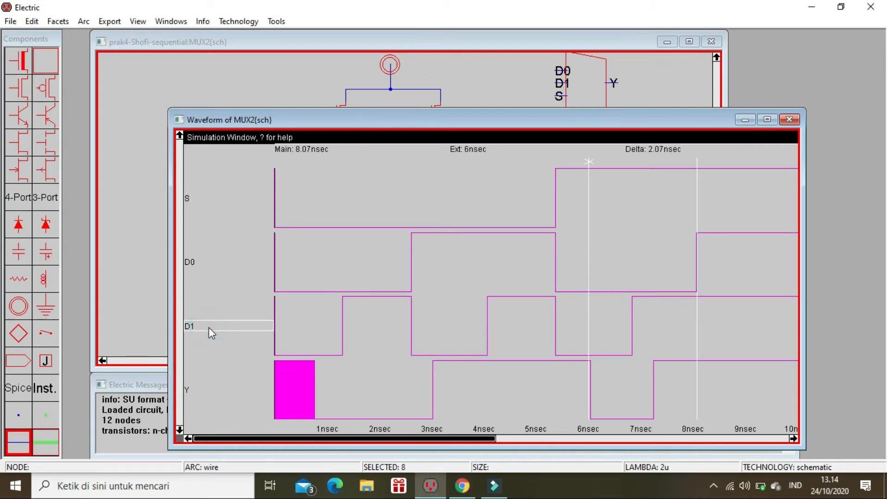
pyautogui.press('0')
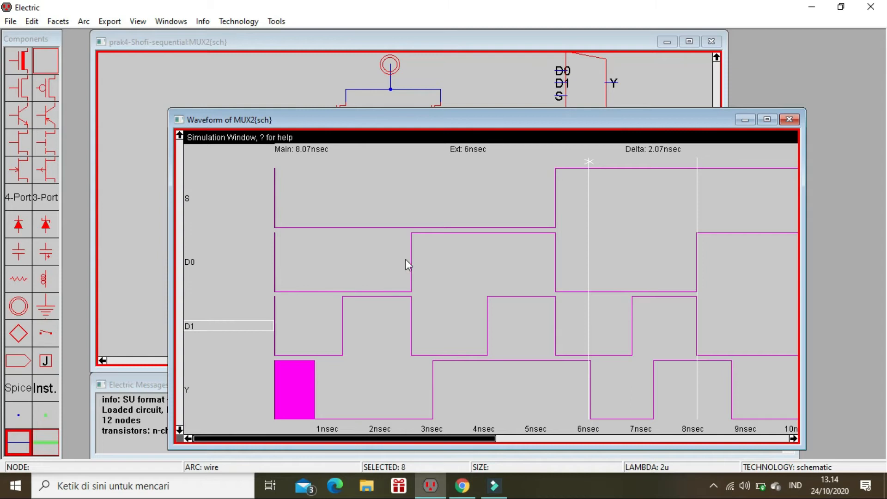
pyautogui.moveTo(698, 192); pyautogui.dragTo(759, 202)
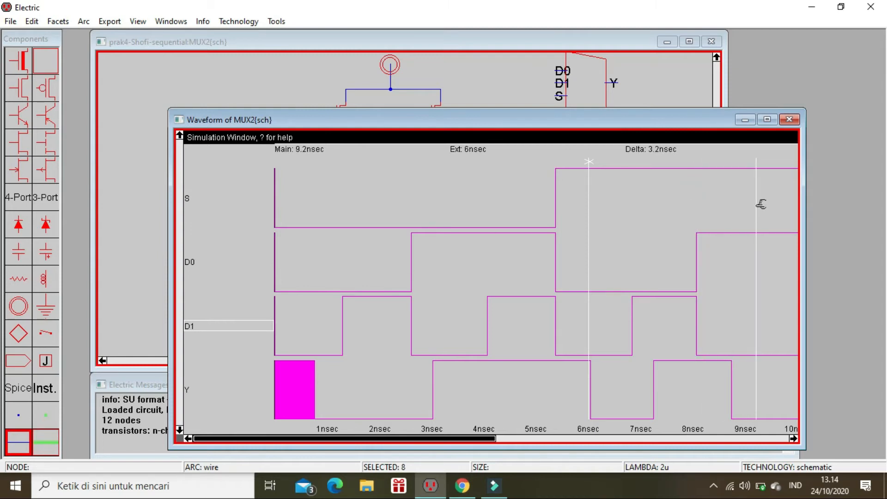
pyautogui.press('1')
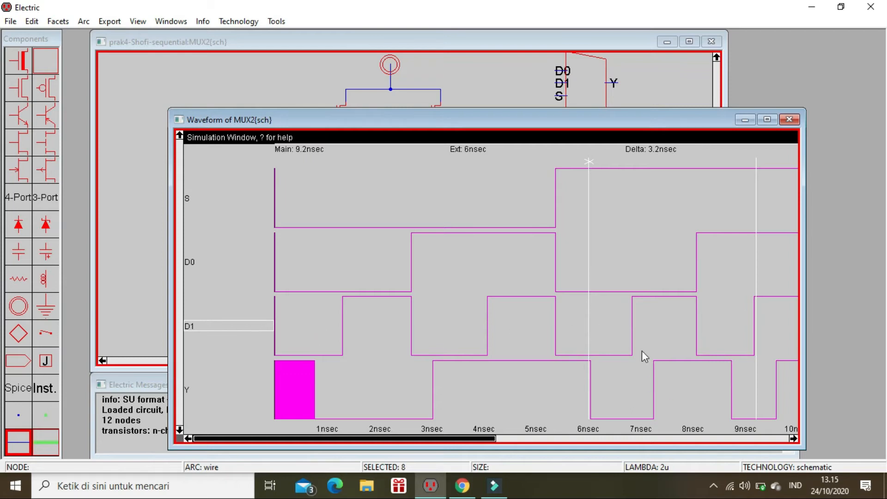
# Step: Close the MUX2 waveform window and go back up the hierarchy to the LATCH schematic with nothing selected
pyautogui.click(790, 120)
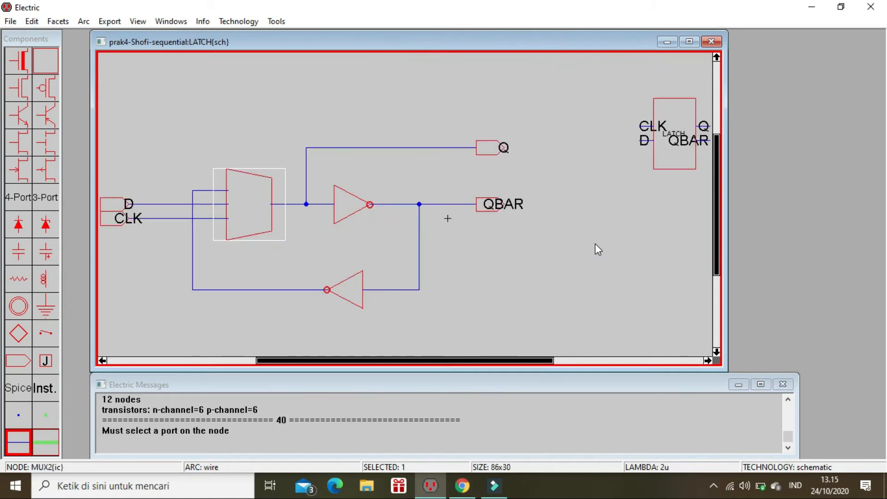
pyautogui.click(533, 224)
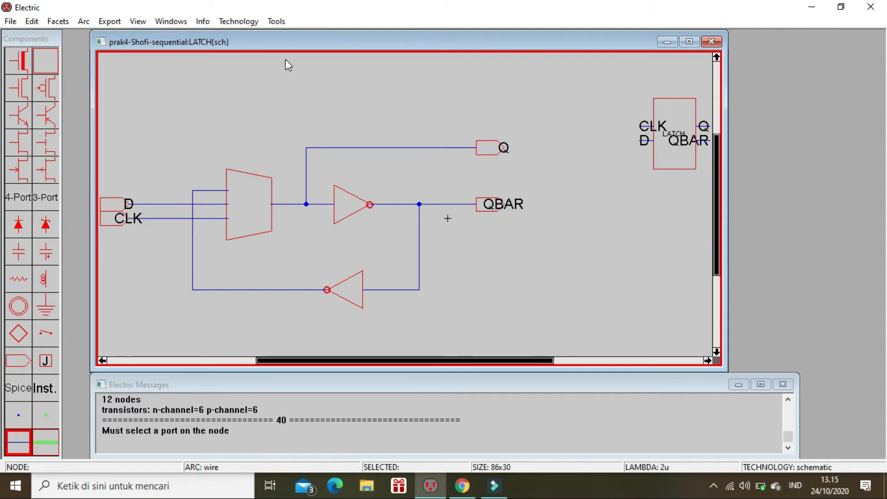
# Step: Start the built-in simulation of the LATCH schematic
pyautogui.click(276, 21)
pyautogui.moveTo(349, 51)
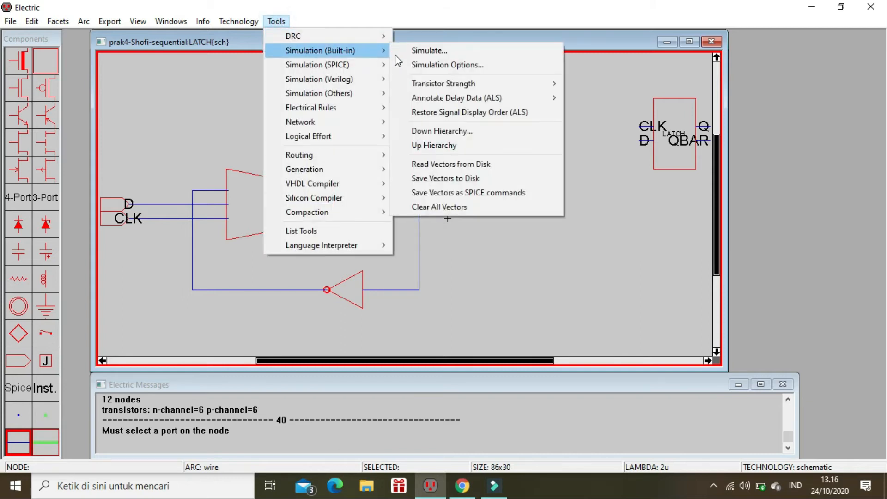
pyautogui.click(406, 52)
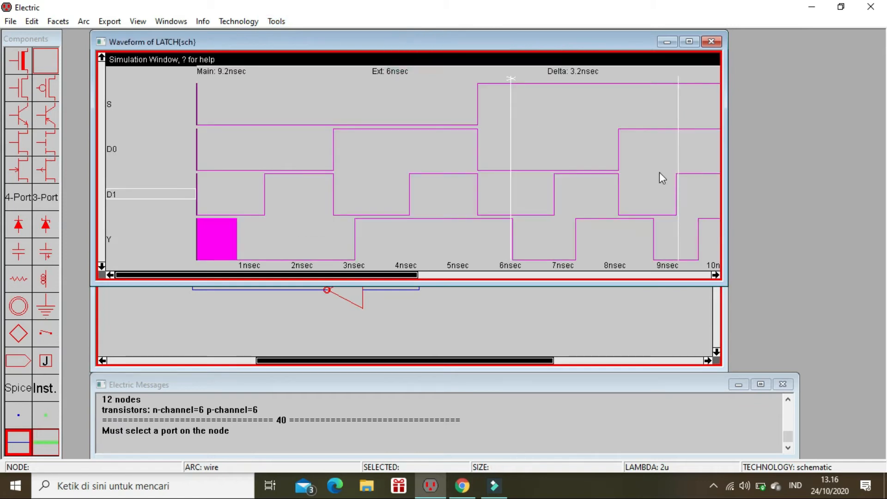
# Step: Close the waveform window and replace the LATCH schematic's D input wire with a new wire between MUX2's D1 port and the D off-page connector
pyautogui.click(711, 42)
pyautogui.click(163, 205)
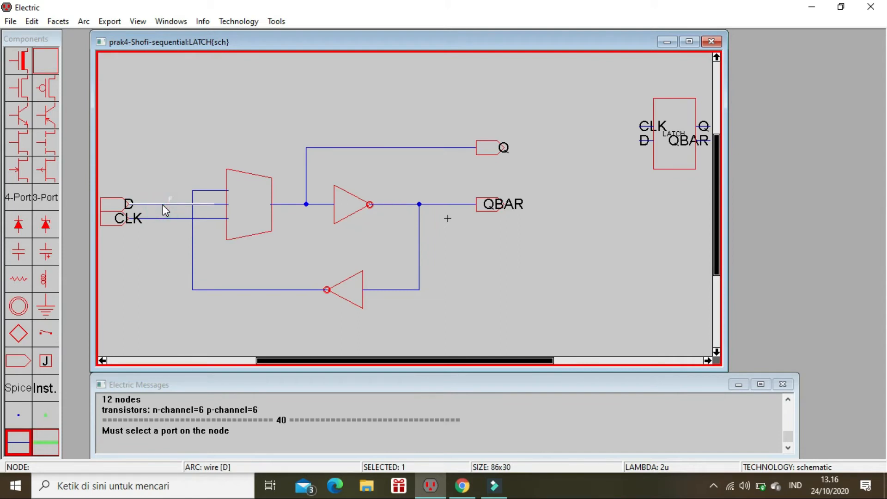
pyautogui.press('Delete')
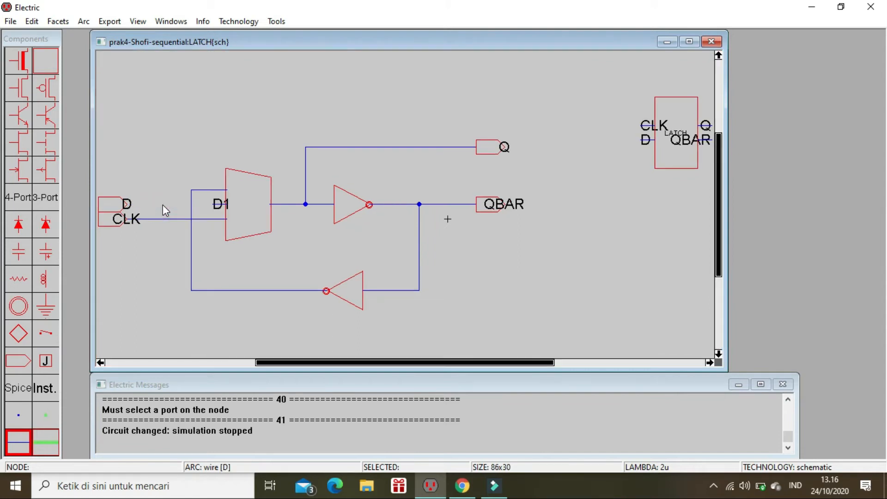
pyautogui.click(217, 208)
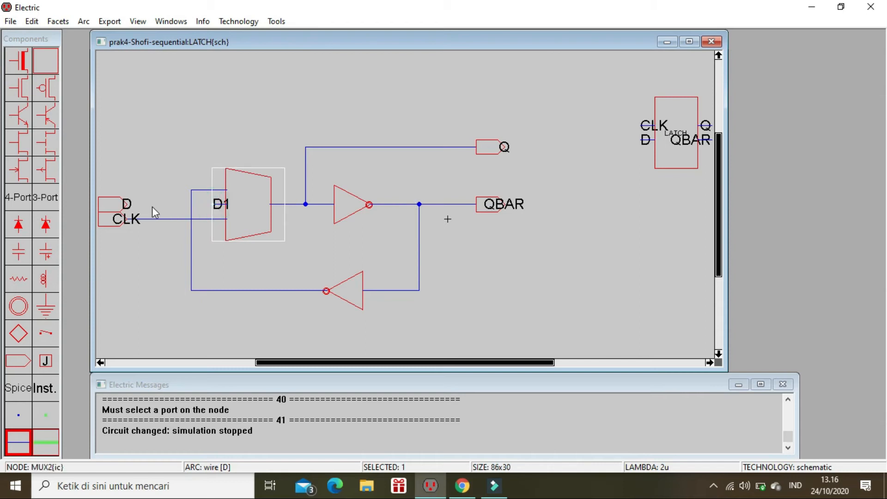
pyautogui.moveTo(130, 203); pyautogui.dragTo(130, 203, button='right')
pyautogui.click(184, 155)
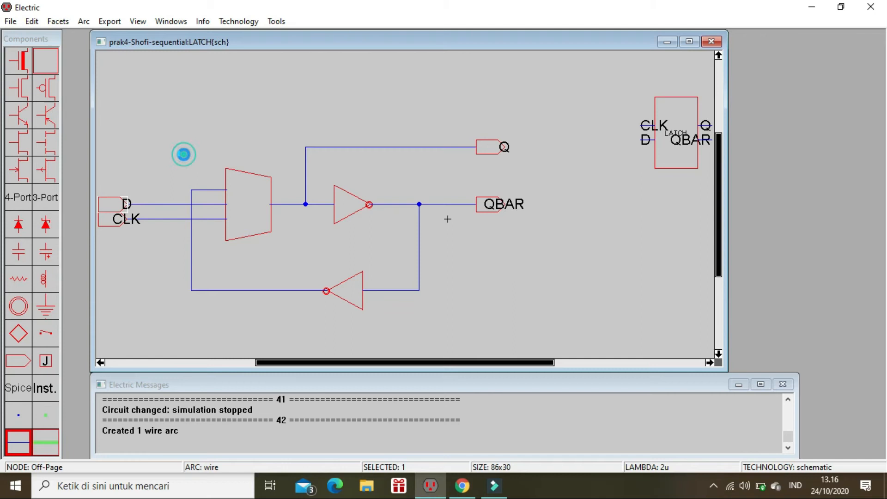
# Step: Run the built-in simulation on the rewired LATCH schematic, dismissing the low-battery notice
pyautogui.click(276, 21)
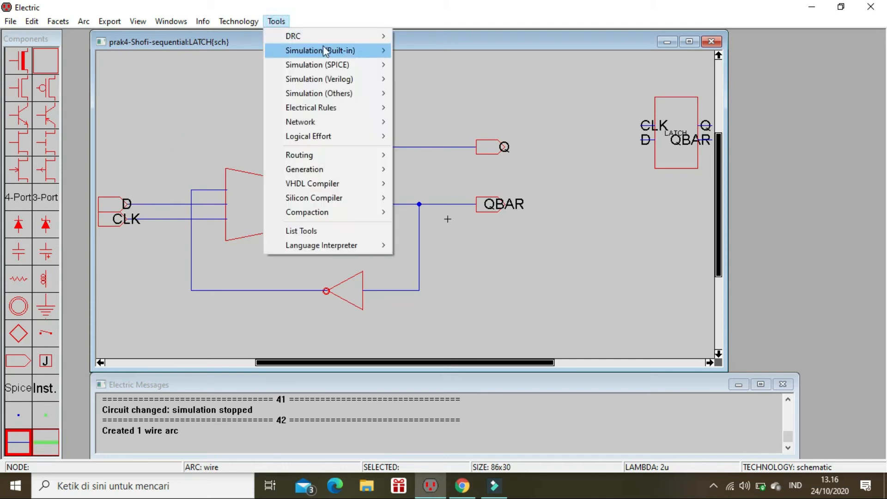
pyautogui.moveTo(376, 53)
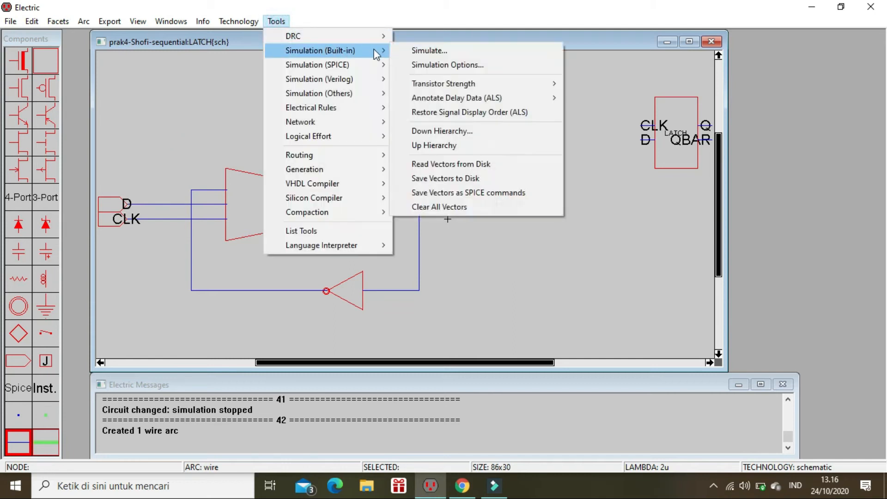
pyautogui.click(413, 51)
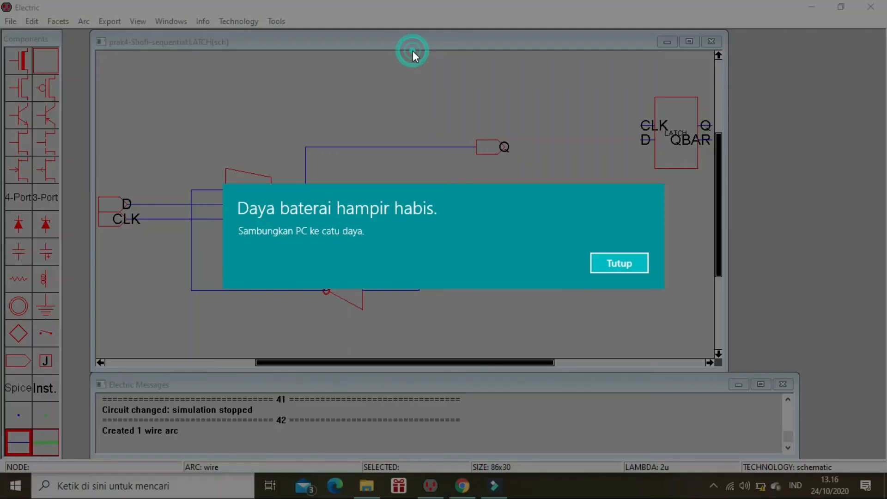
pyautogui.click(604, 263)
pyautogui.click(276, 24)
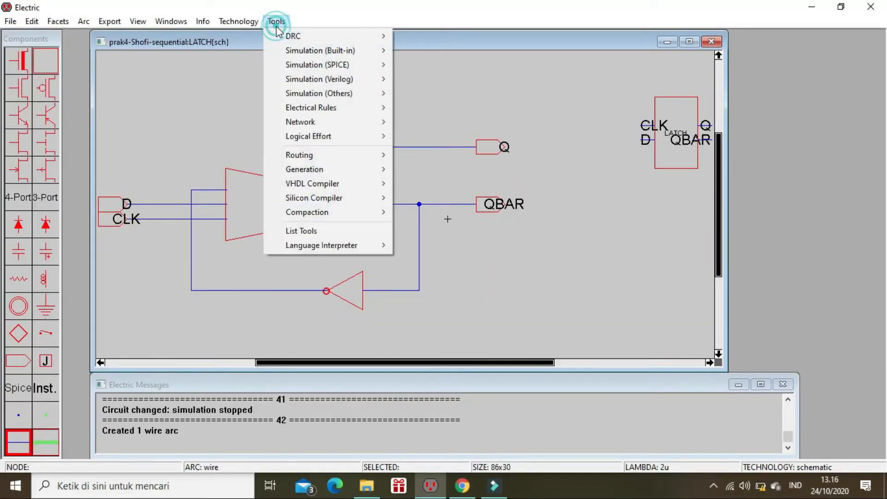
pyautogui.moveTo(309, 53)
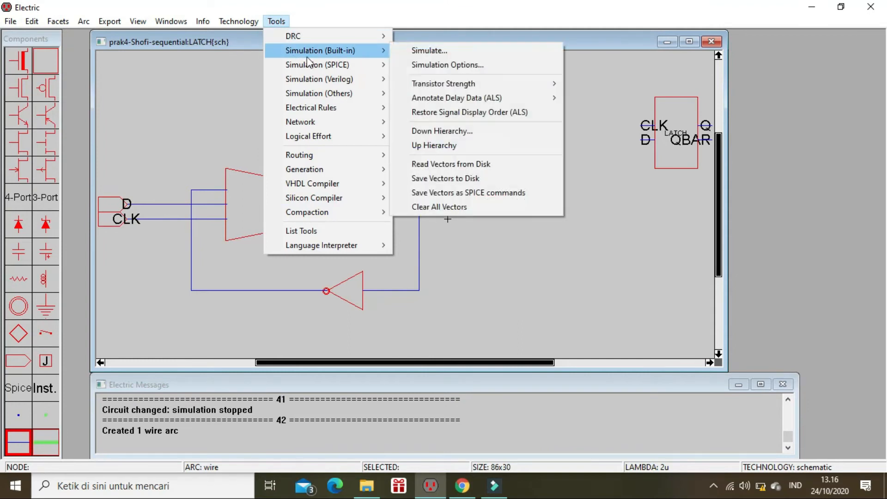
pyautogui.click(424, 52)
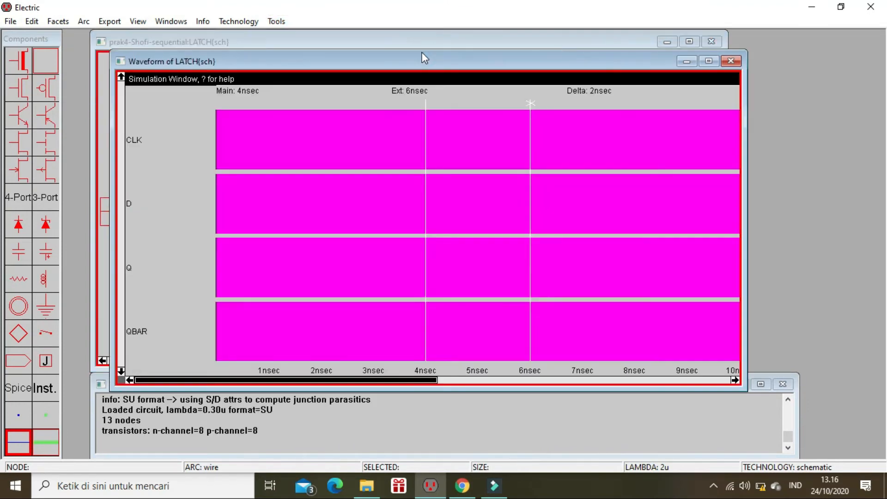
# Step: Set CLK and D low at time 0 in the LATCH waveform
pyautogui.moveTo(422, 177); pyautogui.dragTo(174, 172)
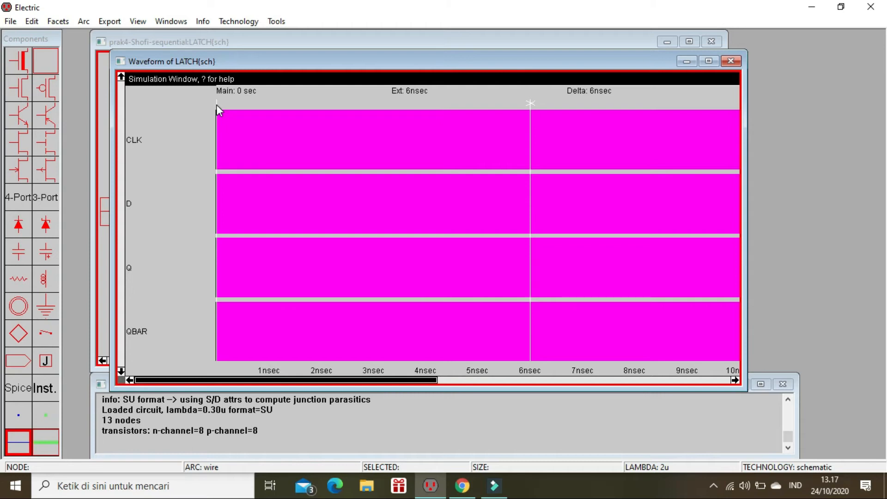
pyautogui.hotkey('ctrl', '0')
pyautogui.hotkey('ctrl', '0')
pyautogui.hotkey('ctrl', '0')
pyautogui.hotkey('ctrl', '0')
pyautogui.hotkey('ctrl', '0')
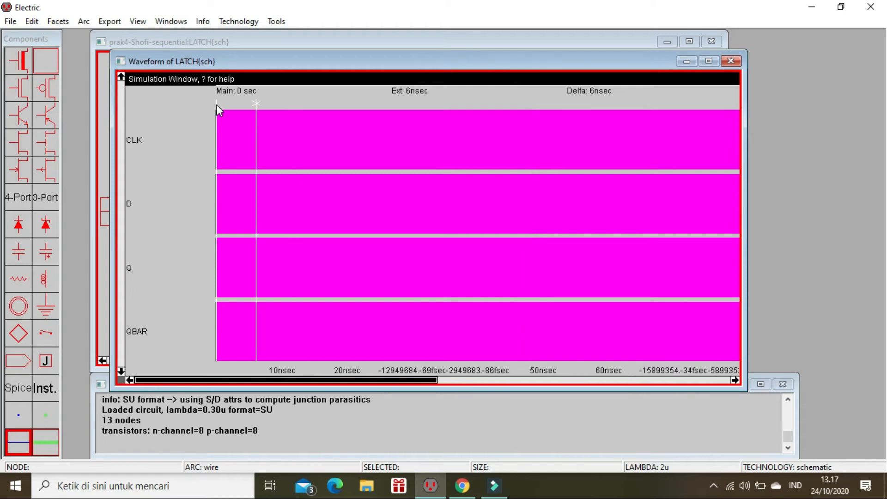
pyautogui.hotkey('ctrl', '0')
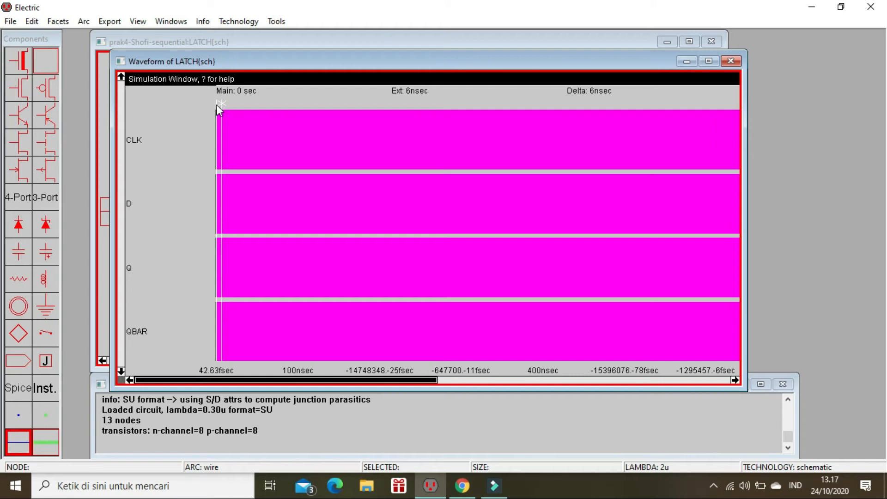
pyautogui.click(165, 140)
pyautogui.press('l')
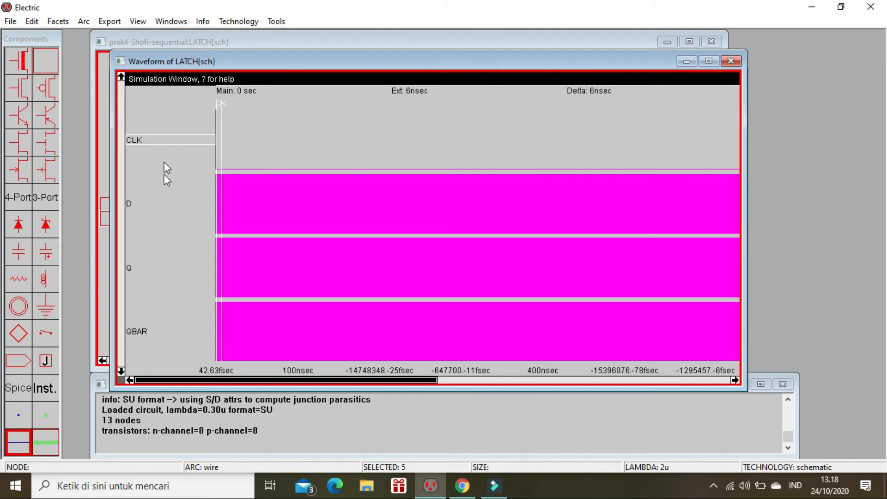
pyautogui.click(159, 203)
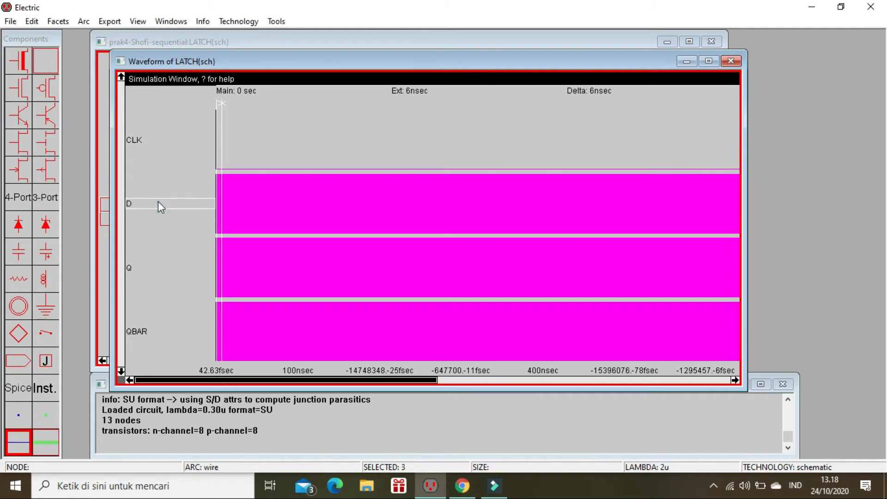
pyautogui.press('l')
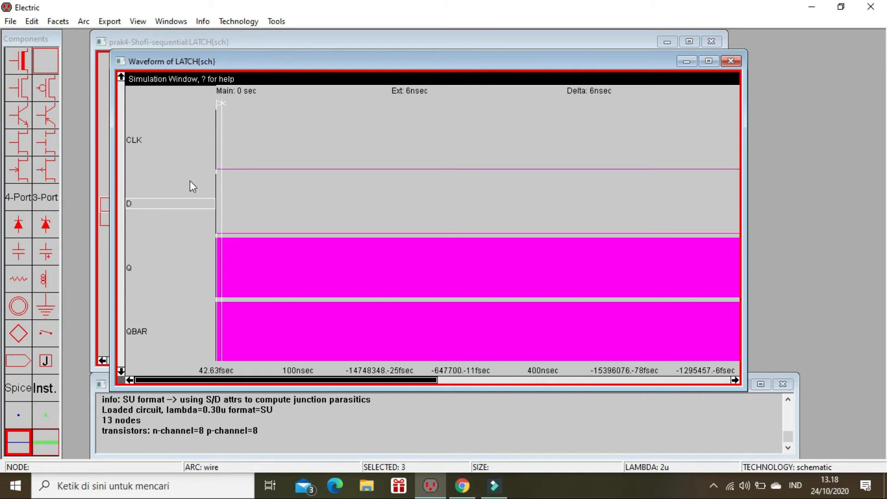
# Step: Move the main time cursor to about 99 ns and set CLK high there
pyautogui.click(217, 129)
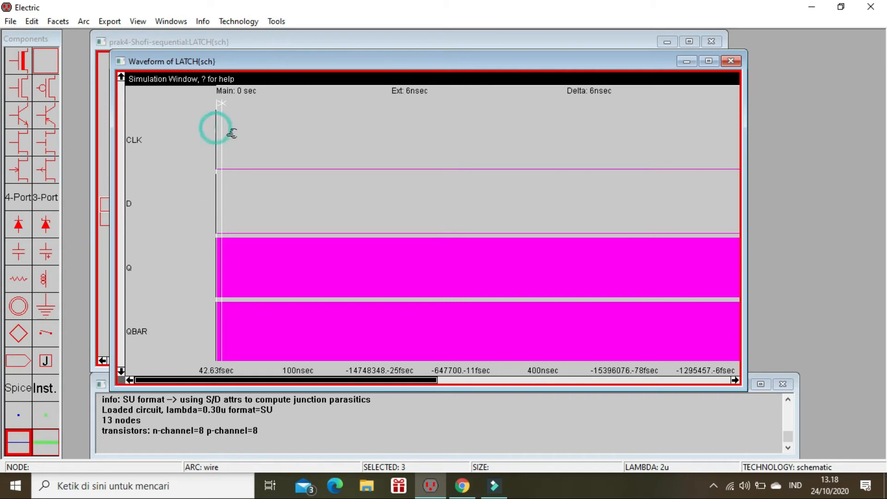
pyautogui.click(217, 104)
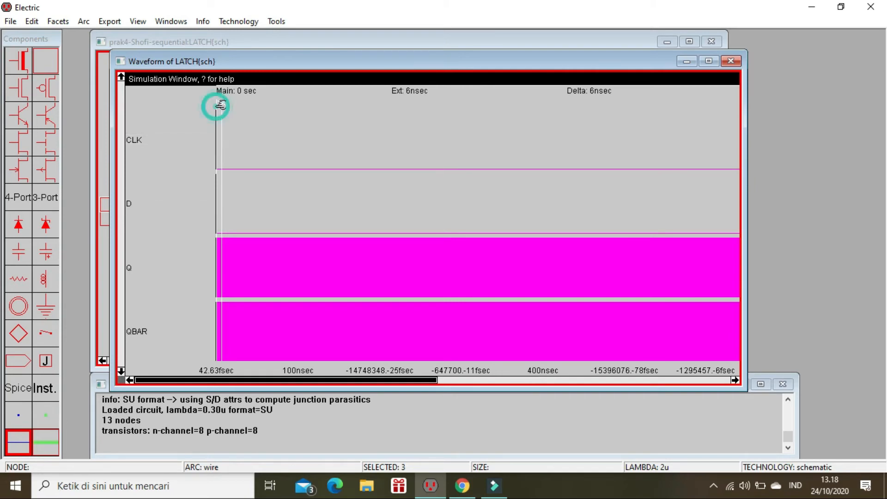
pyautogui.moveTo(217, 103); pyautogui.dragTo(303, 128)
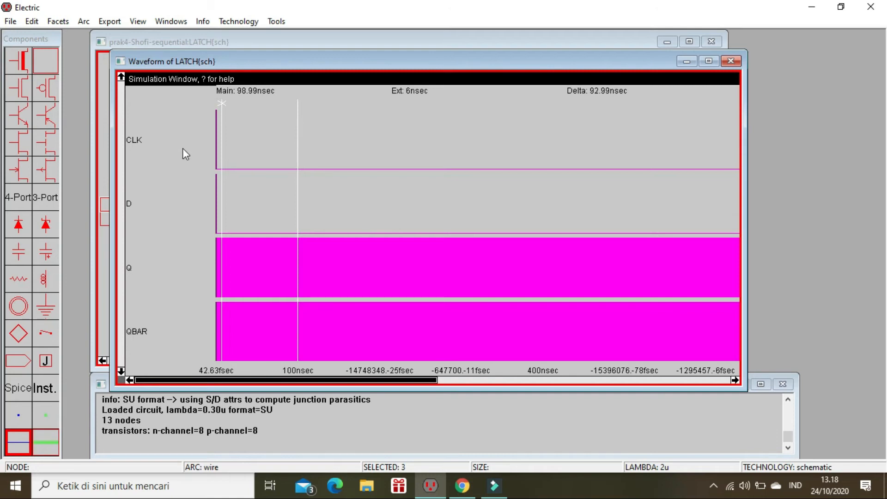
pyautogui.click(172, 139)
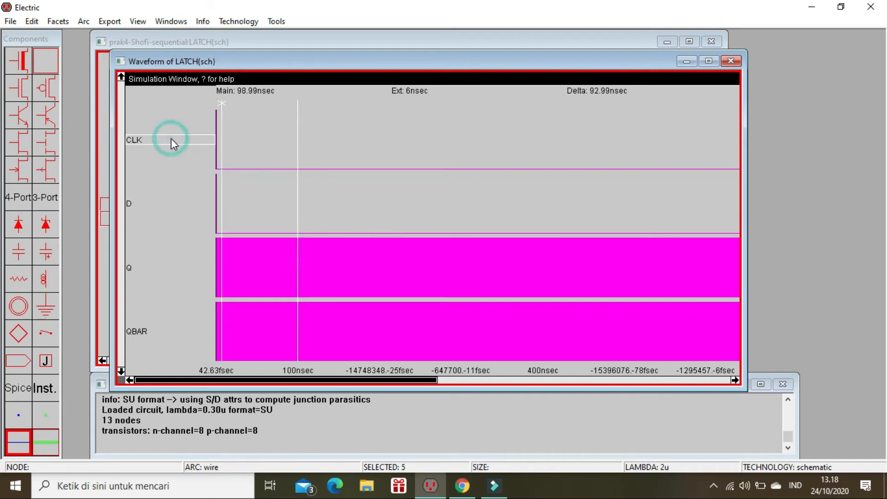
pyautogui.press('1')
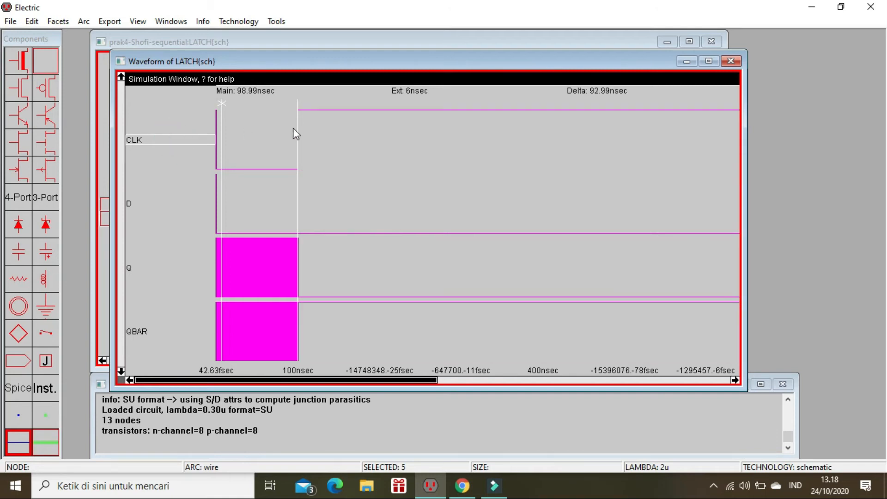
# Step: Set CLK low and D high with the main time cursor at about 196 ns
pyautogui.moveTo(298, 132); pyautogui.dragTo(377, 141)
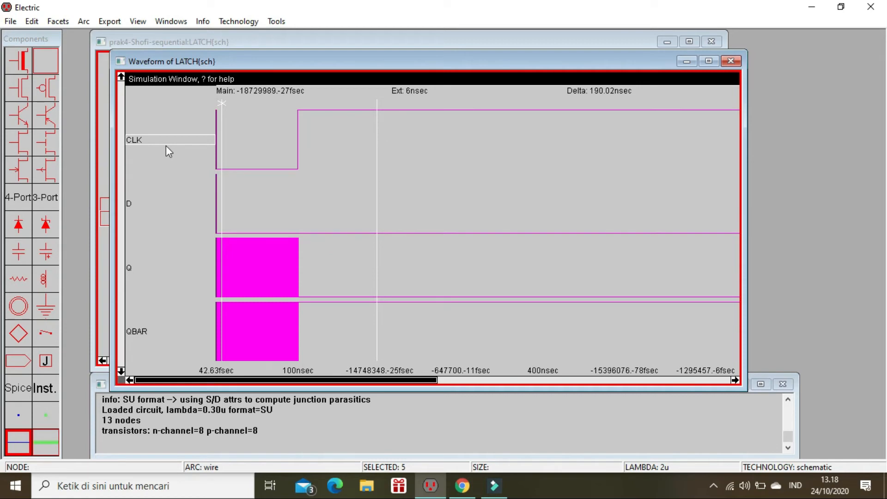
pyautogui.press('0')
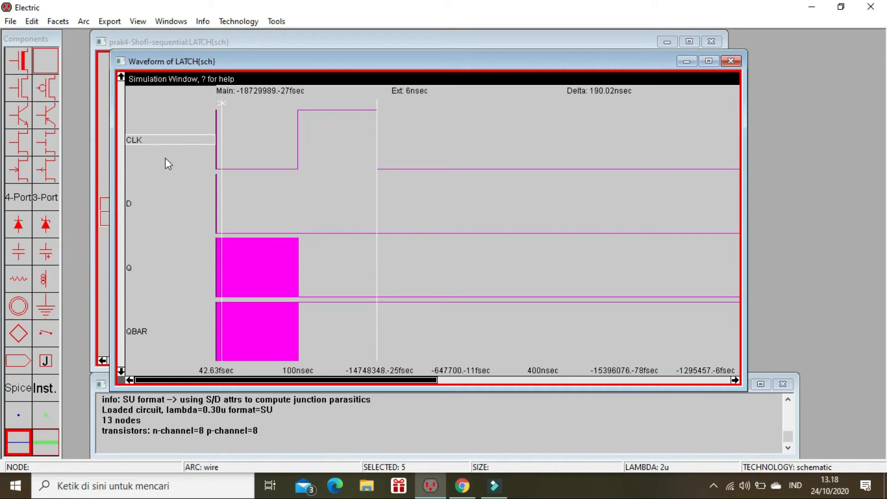
pyautogui.click(152, 204)
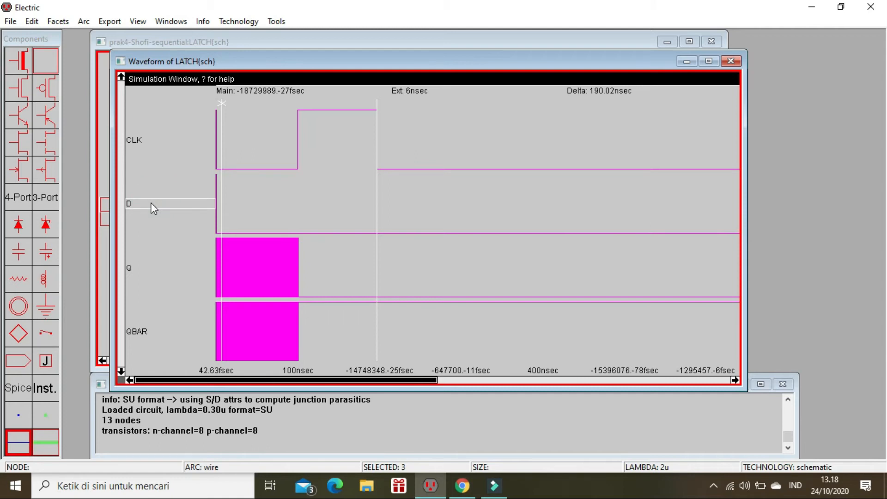
pyautogui.press('1')
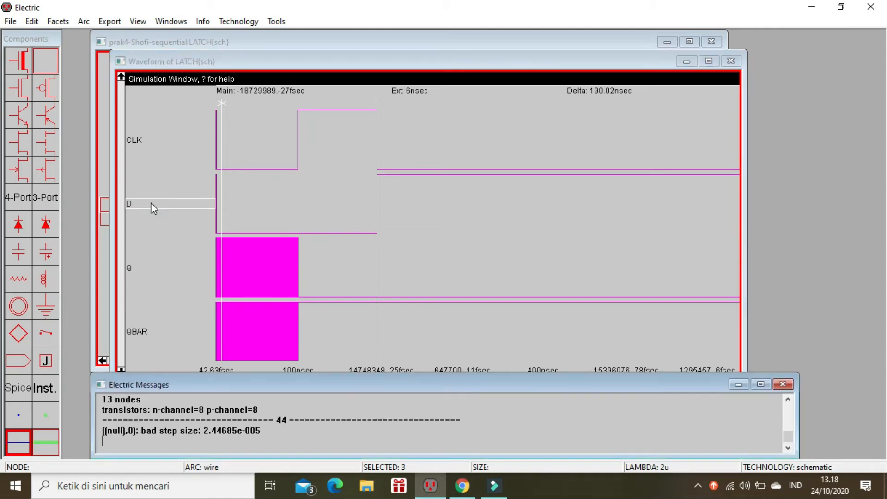
# Step: Move the main time cursor to about 300 ns and set CLK high there
pyautogui.moveTo(380, 168); pyautogui.dragTo(462, 172)
pyautogui.click(148, 139)
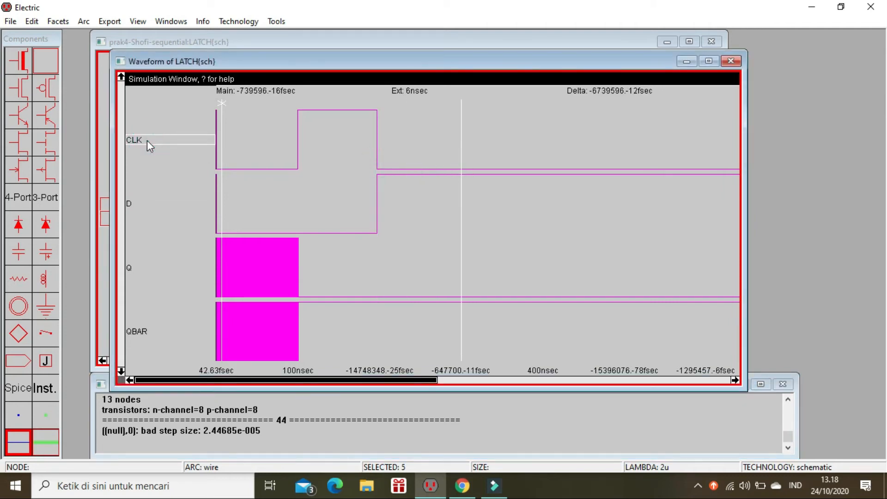
pyautogui.press('1')
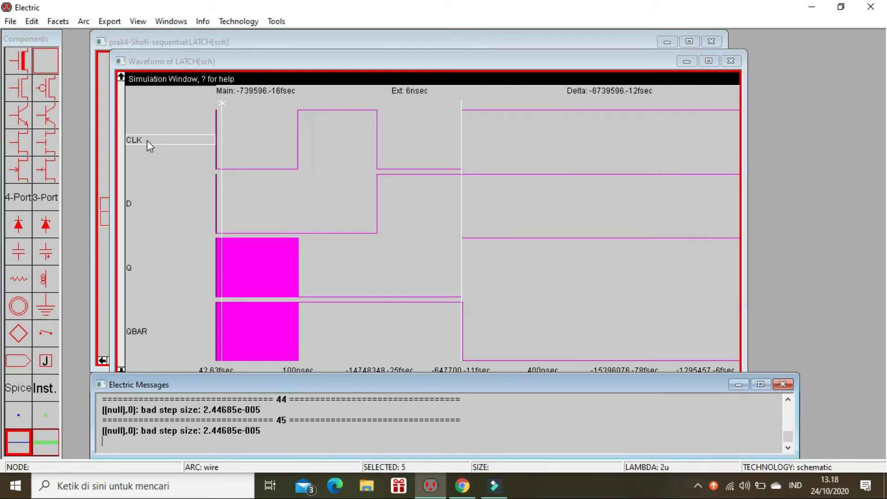
# Step: Set both CLK and D low with the main time cursor at about 390 ns
pyautogui.click(463, 139)
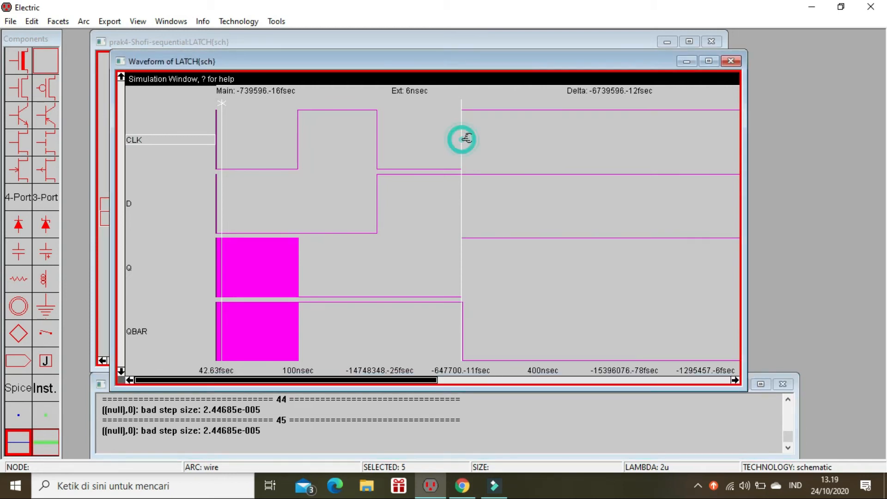
pyautogui.moveTo(466, 138); pyautogui.dragTo(525, 153)
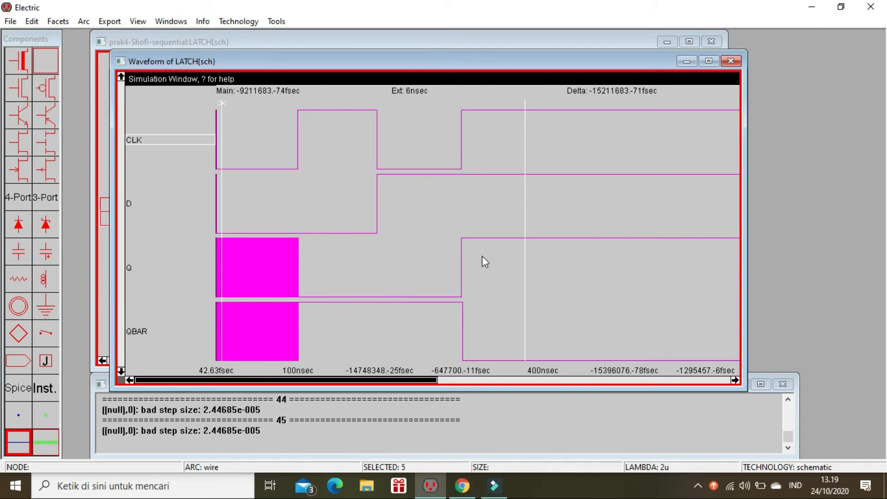
pyautogui.moveTo(525, 168); pyautogui.dragTo(537, 169)
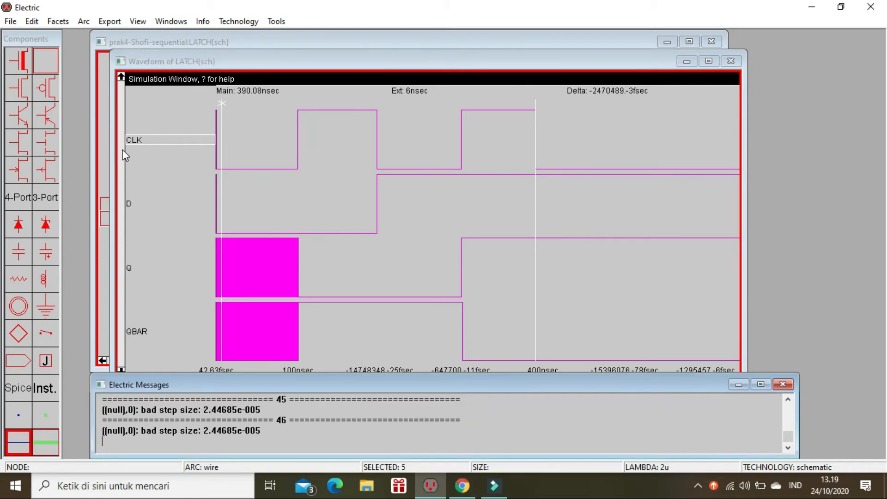
pyautogui.click(135, 203)
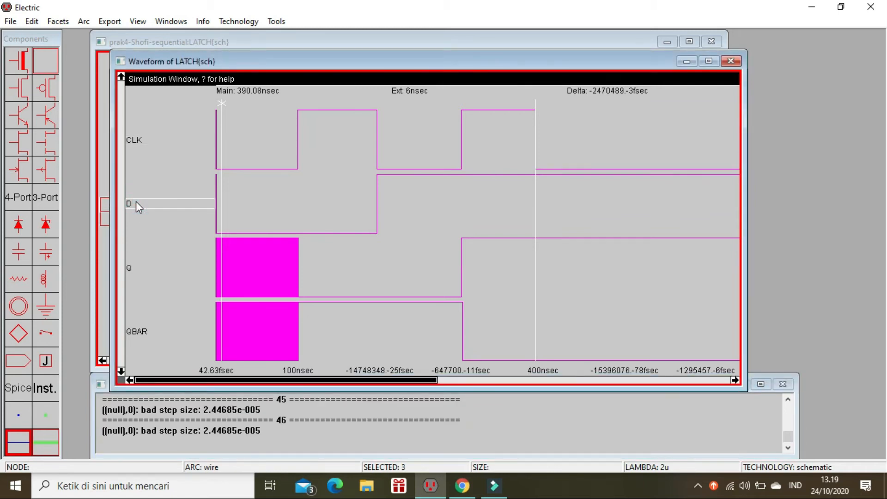
pyautogui.press('g')
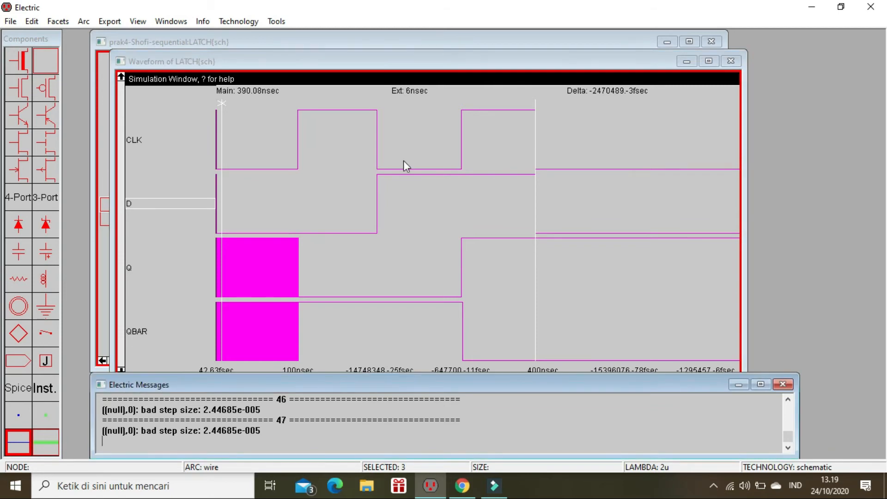
# Step: Move the main time cursor to about 476 ns and set CLK high there
pyautogui.moveTo(537, 154); pyautogui.dragTo(607, 167)
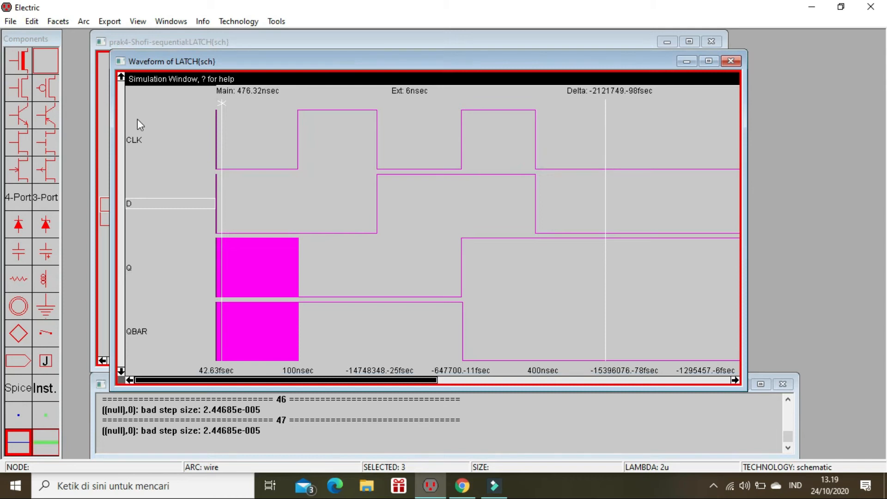
pyautogui.click(137, 137)
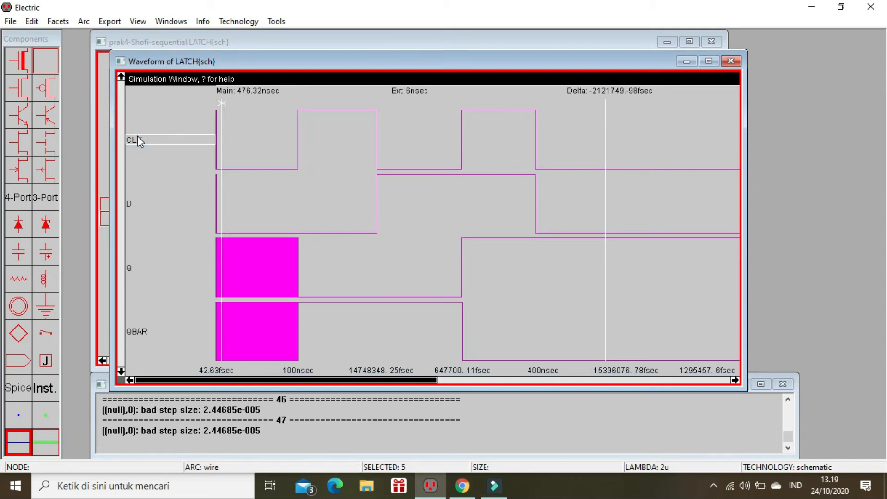
pyautogui.press('v')
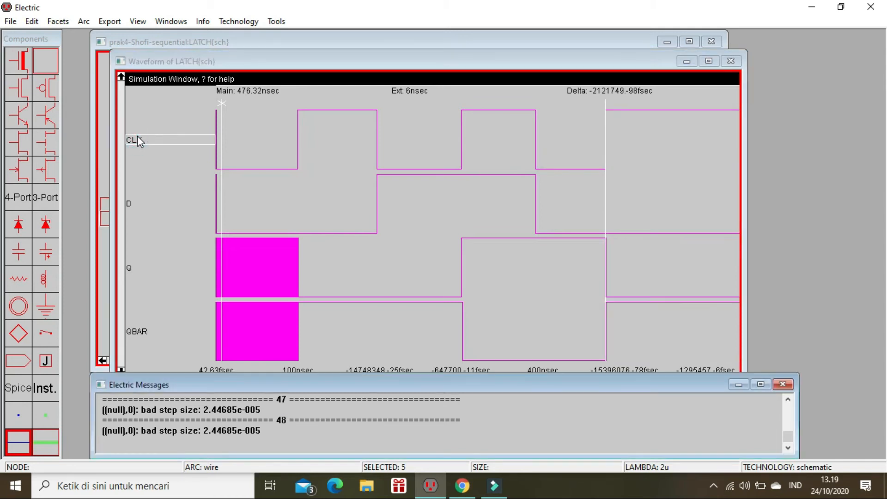
# Step: Close the LATCH waveform window and go up the hierarchy to the DFF schematic
pyautogui.moveTo(605, 173); pyautogui.dragTo(663, 181)
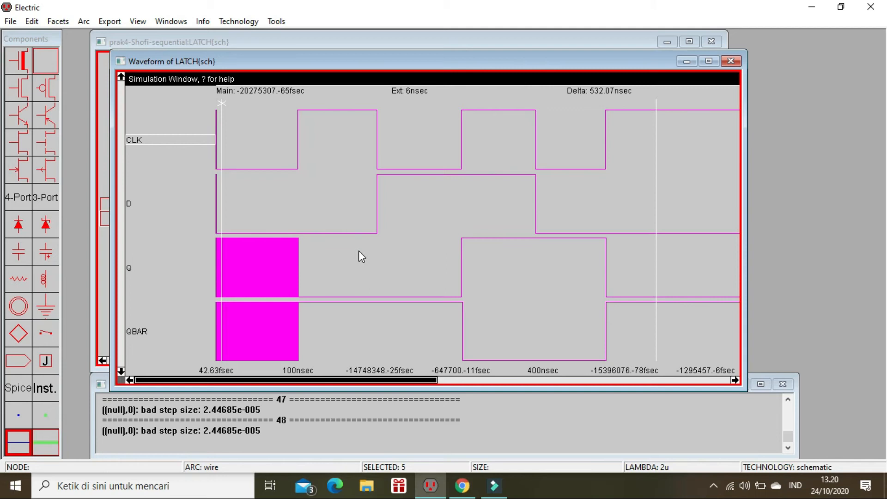
pyautogui.click(731, 62)
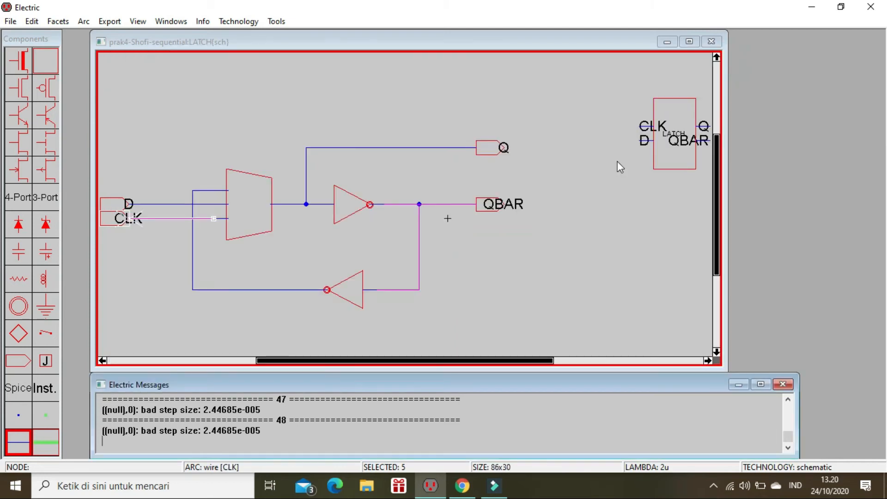
pyautogui.click(595, 201)
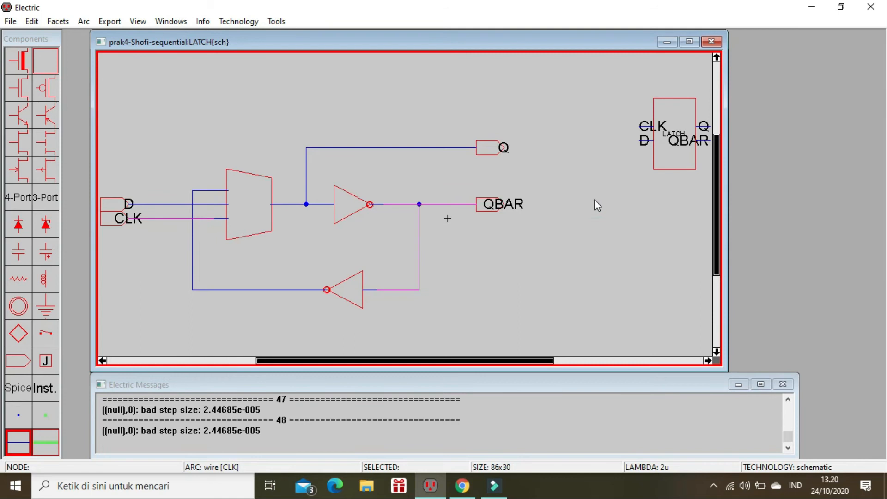
pyautogui.hotkey('ctrl', 'u')
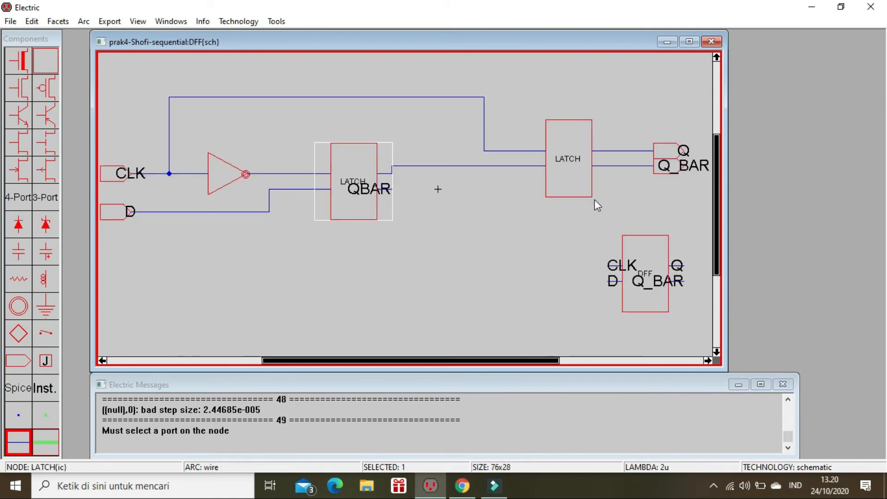
pyautogui.click(491, 264)
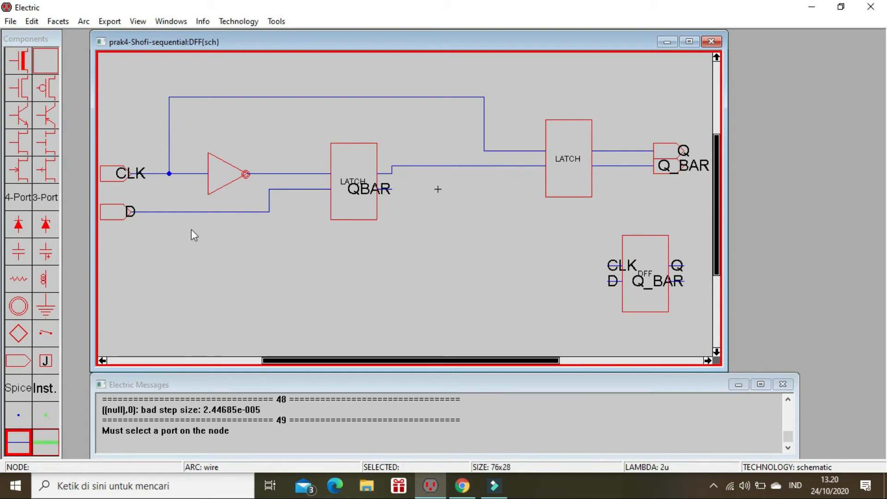
# Step: Delete the wire leaving the D input port in the DFF schematic and redraw it to the open wire end
pyautogui.click(192, 212)
pyautogui.press('Delete')
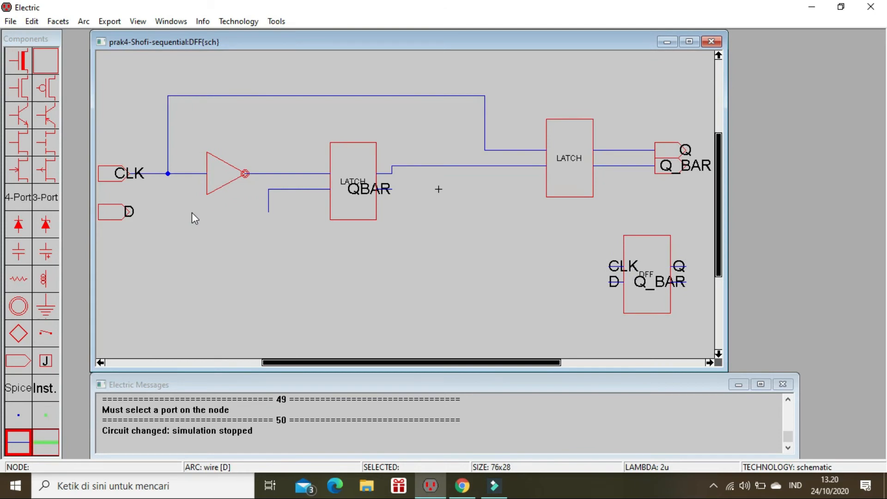
pyautogui.click(268, 211)
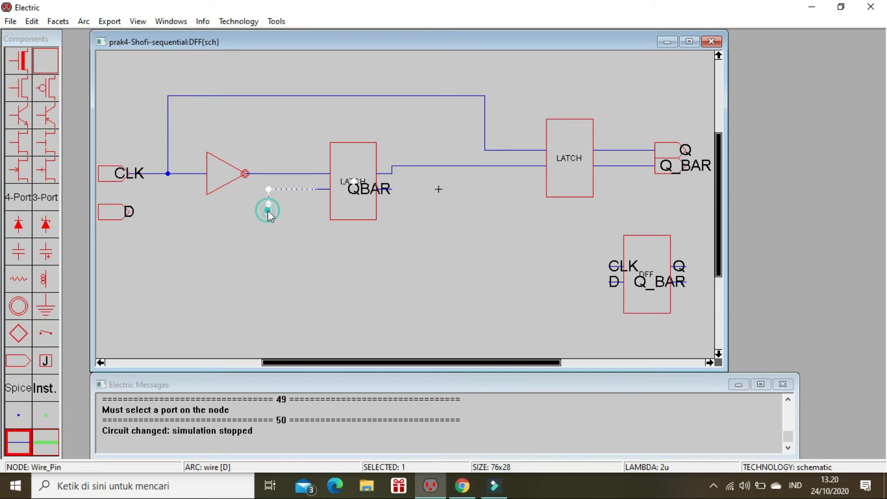
pyautogui.rightClick(129, 214)
pyautogui.click(174, 234)
# Step: Start the built-in simulation of DFF, place the main time cursor at 0, and zoom the waveform out to several hundred nanoseconds
pyautogui.click(276, 21)
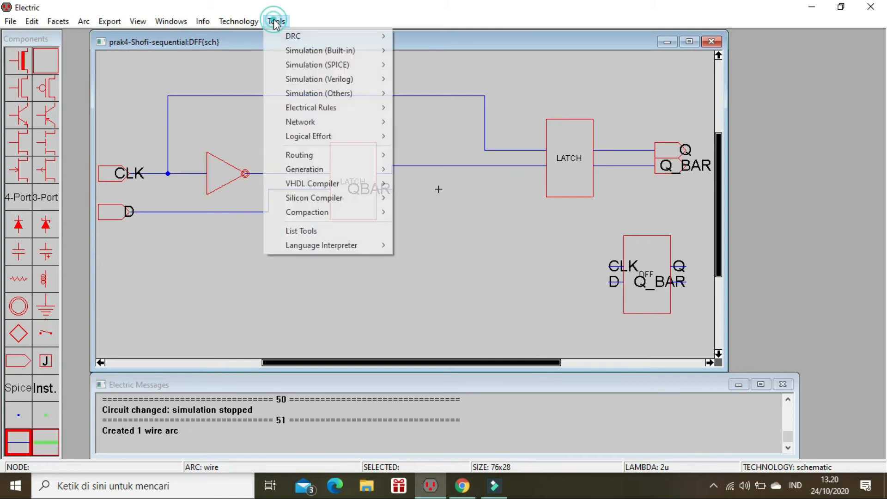
pyautogui.moveTo(345, 52)
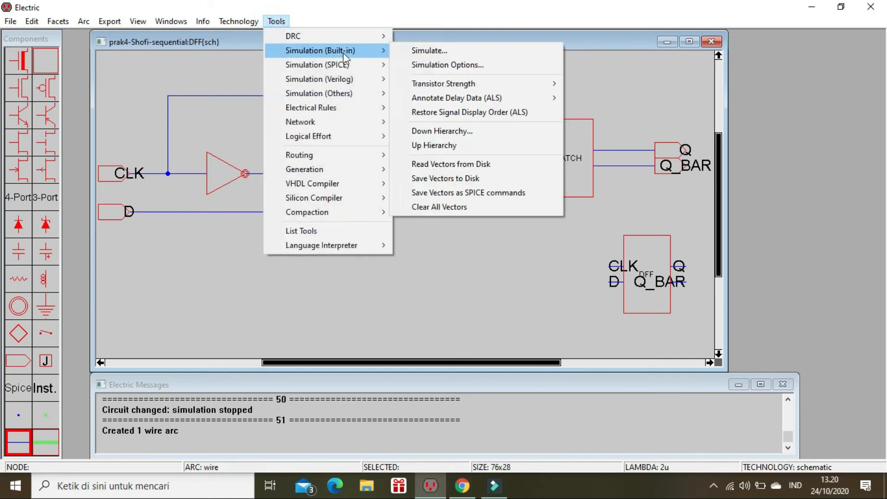
pyautogui.click(404, 56)
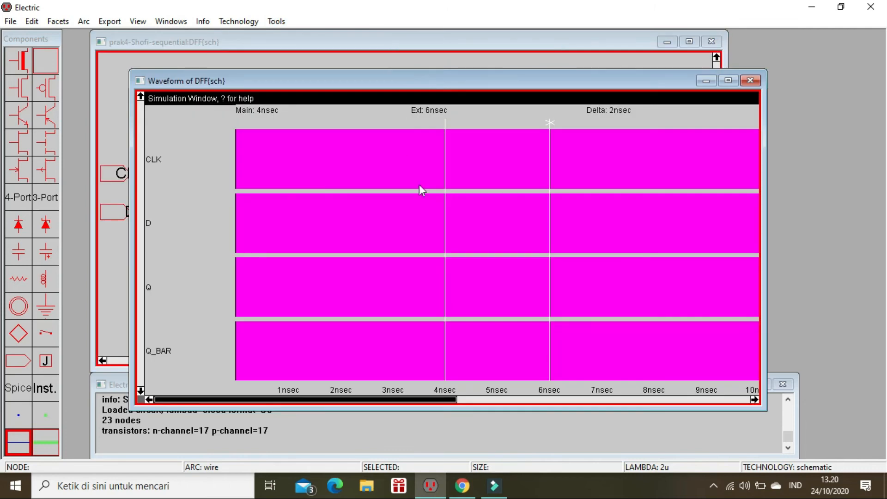
pyautogui.moveTo(445, 208); pyautogui.dragTo(204, 208)
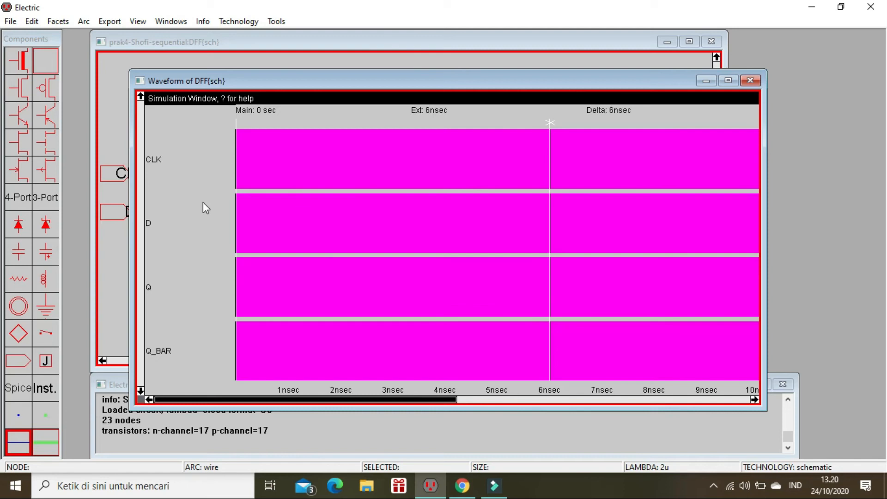
pyautogui.hotkey('ctrl', '0')
pyautogui.hotkey('ctrl', '0')
pyautogui.hotkey('ctrl', '0')
pyautogui.hotkey('ctrl', '0')
pyautogui.hotkey('ctrl', '0')
pyautogui.hotkey('ctrl', '0')
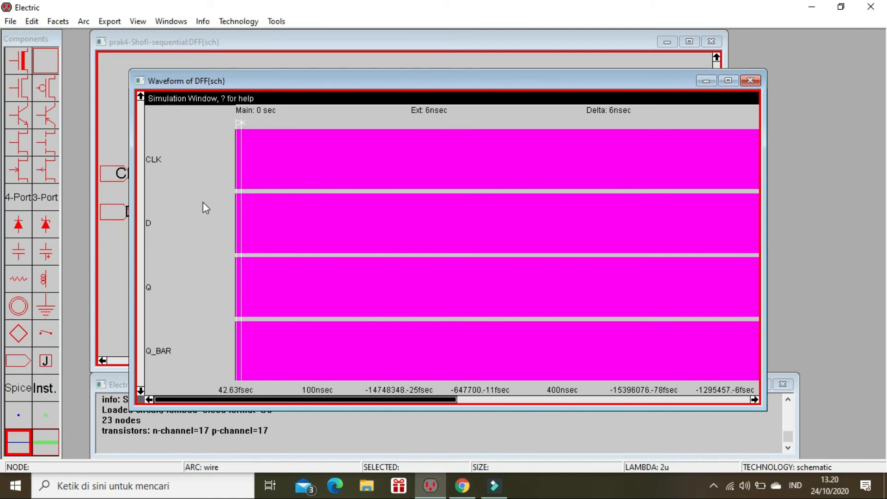
# Step: Set both CLK and D low with the main time cursor at 0
pyautogui.click(163, 222)
pyautogui.click(167, 163)
pyautogui.press('l')
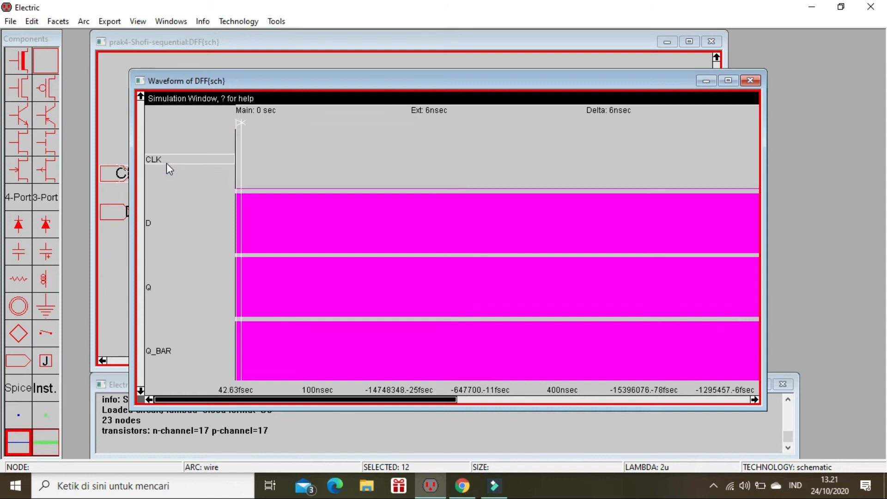
pyautogui.click(171, 226)
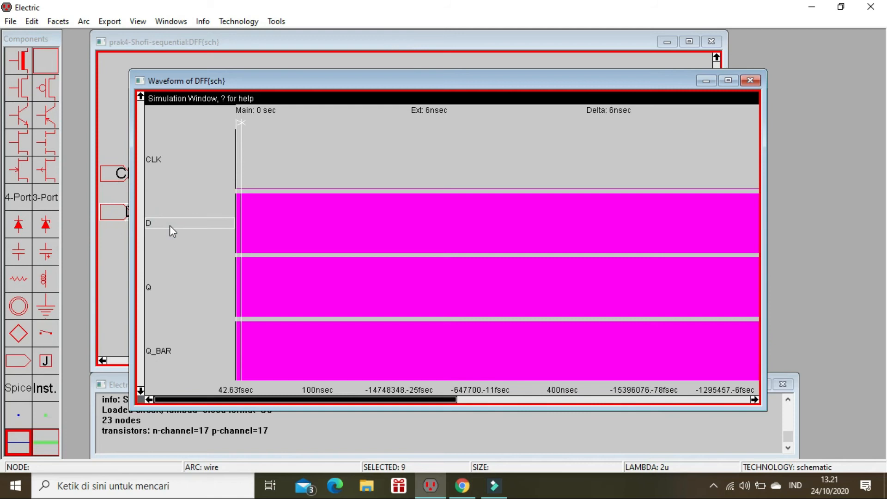
pyautogui.press('l')
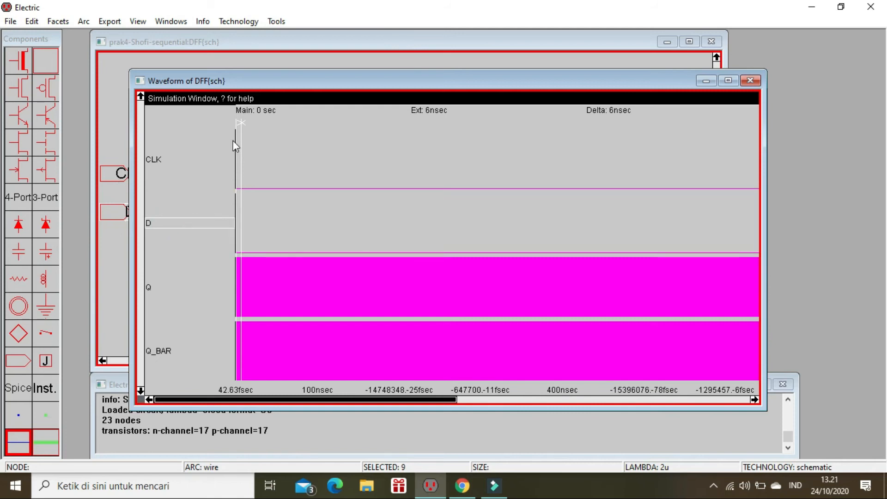
# Step: Move the main time cursor to about 99 ns and set CLK high there
pyautogui.moveTo(237, 140); pyautogui.dragTo(323, 179)
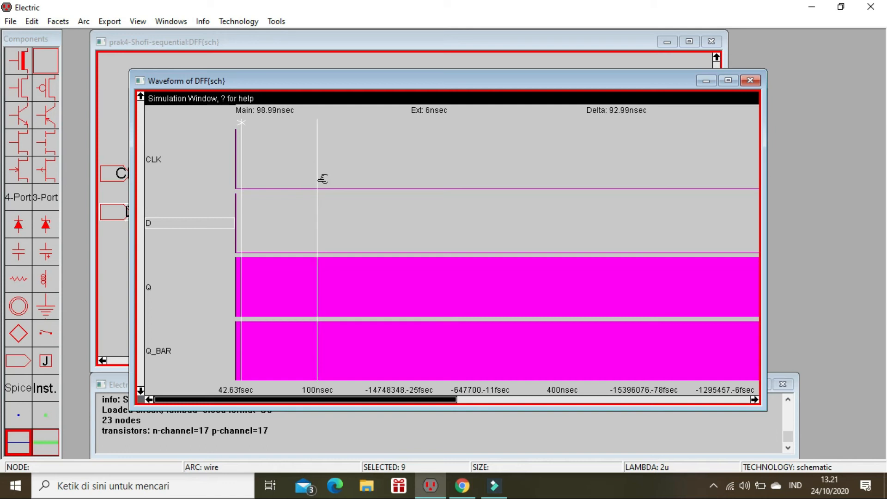
pyautogui.click(191, 154)
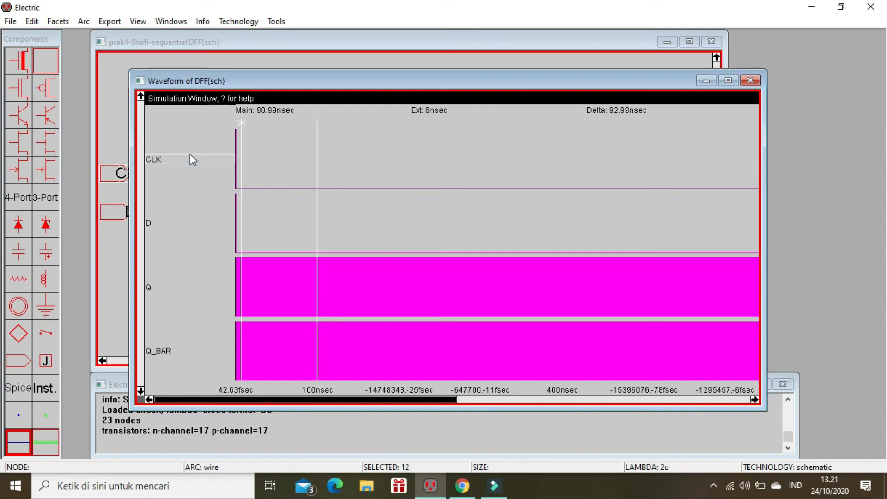
pyautogui.press('1')
# Step: Move the main time cursor to about 191 ns, set CLK low there, and select the D signal
pyautogui.moveTo(318, 154); pyautogui.dragTo(392, 179)
pyautogui.press('0')
pyautogui.click(173, 225)
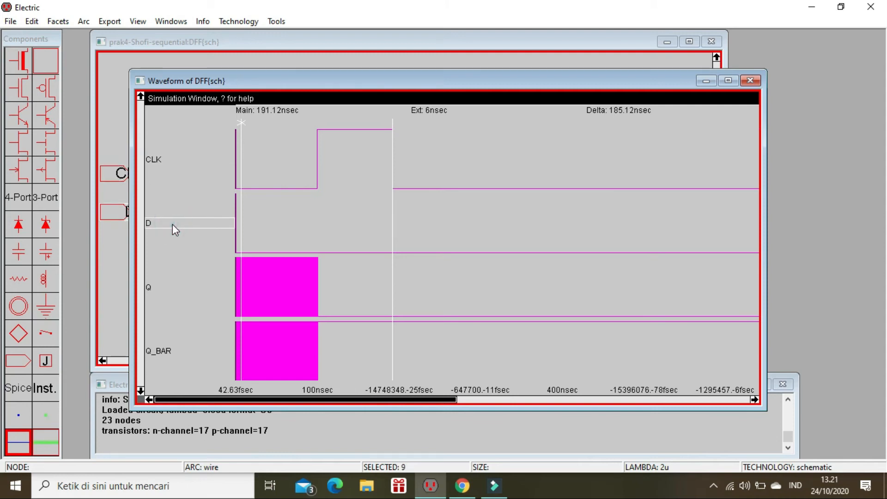
pyautogui.click(714, 487)
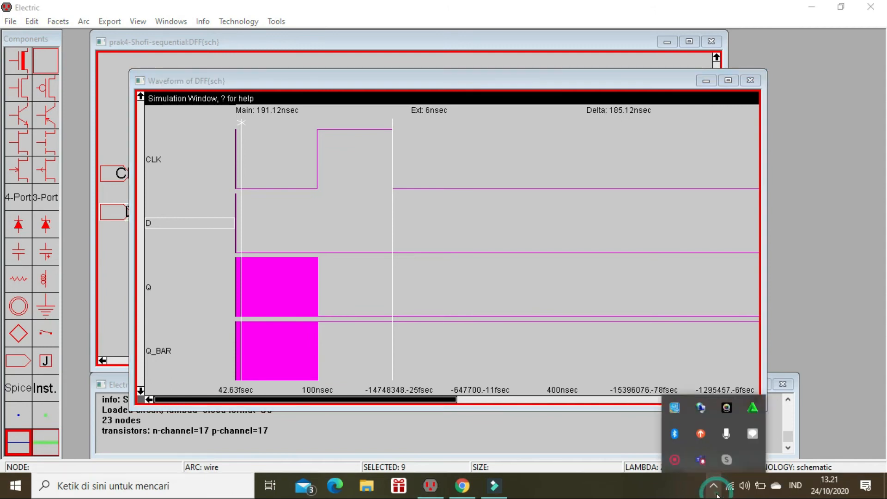
pyautogui.rightClick(680, 463)
pyautogui.click(693, 470)
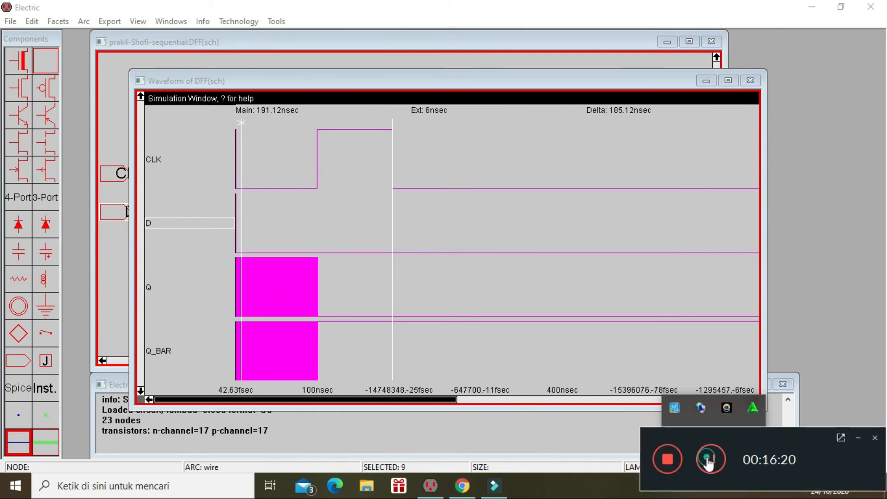
pyautogui.click(708, 462)
pyautogui.click(631, 438)
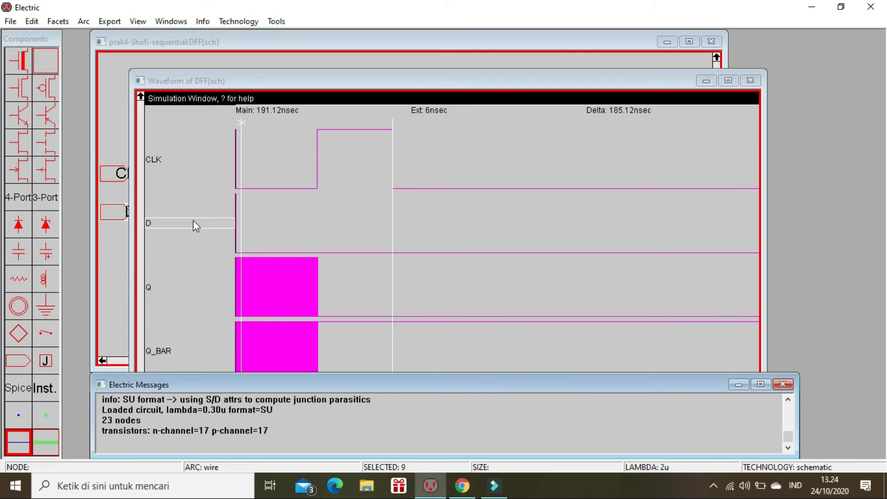
# Step: Set D high at about 191 ns, and set CLK high with the main time cursor moved to about 284 ns
pyautogui.press('v')
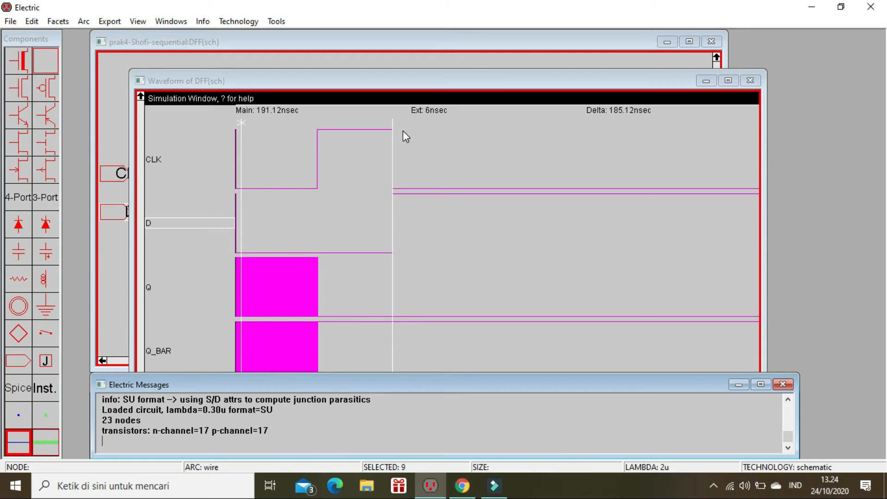
pyautogui.moveTo(390, 139); pyautogui.dragTo(473, 167)
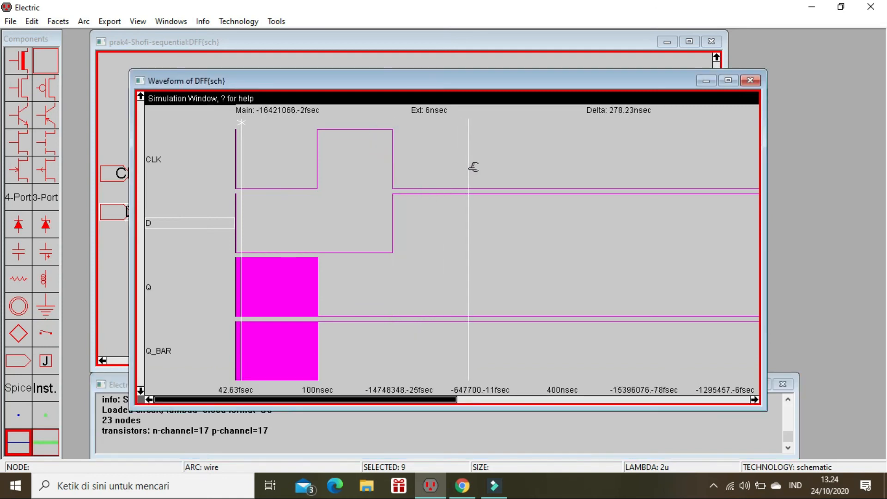
pyautogui.click(169, 162)
pyautogui.press('v')
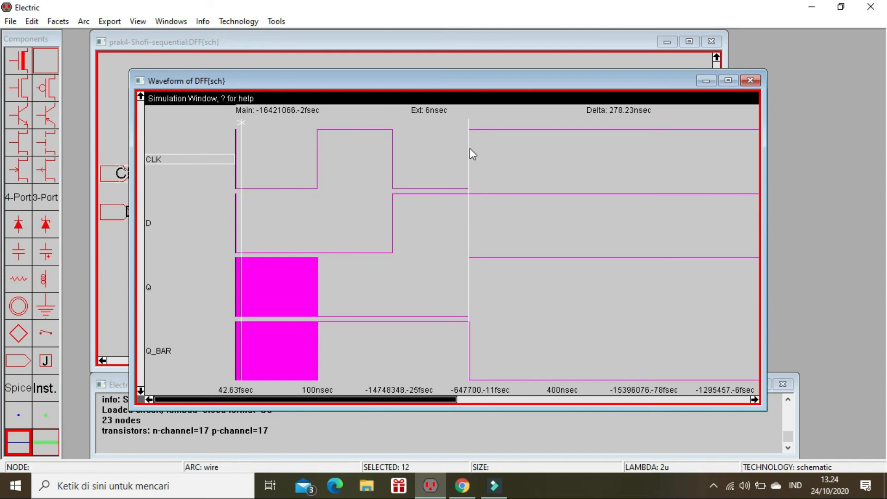
# Step: Move the main time cursor to about 377 ns and set both CLK and D low there
pyautogui.moveTo(469, 146); pyautogui.dragTo(549, 178)
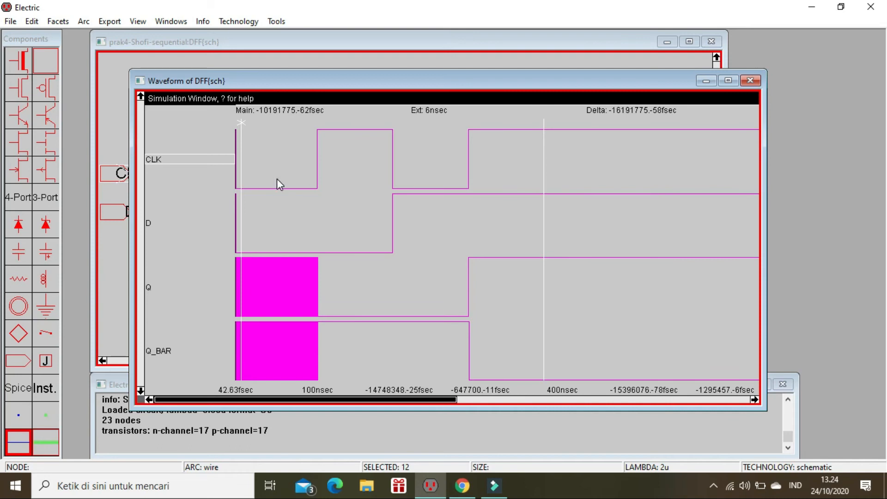
pyautogui.press('l')
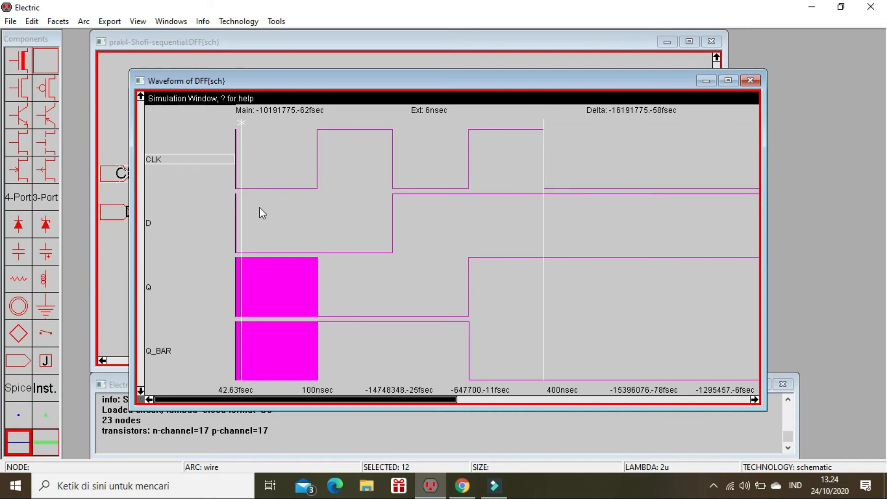
pyautogui.click(197, 221)
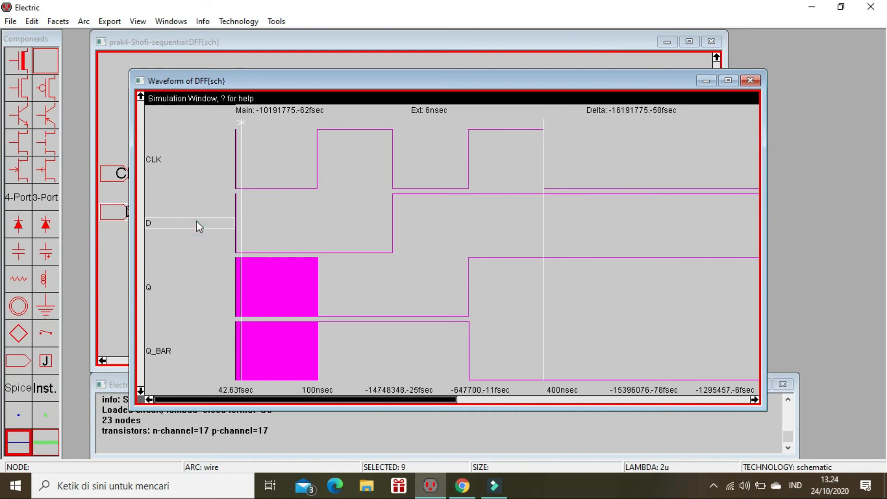
pyautogui.press('l')
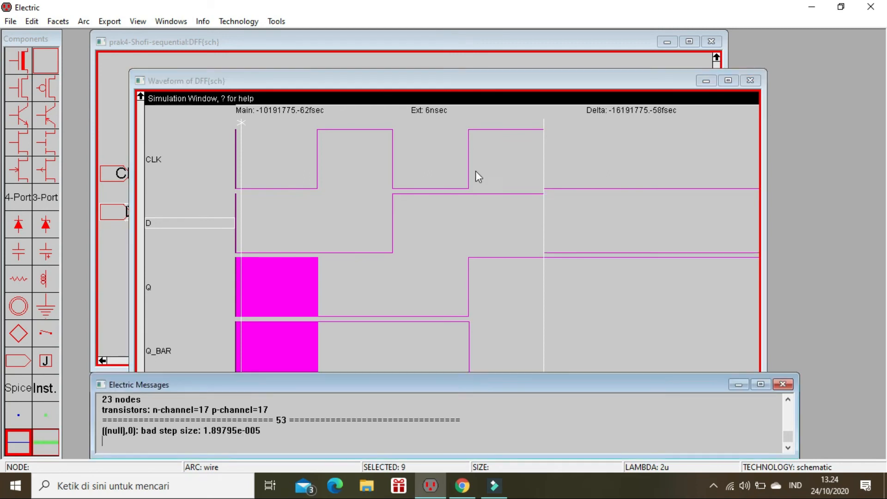
# Step: Move the main time cursor to about 471 ns and set CLK high there
pyautogui.moveTo(545, 168); pyautogui.dragTo(620, 181)
pyautogui.click(183, 159)
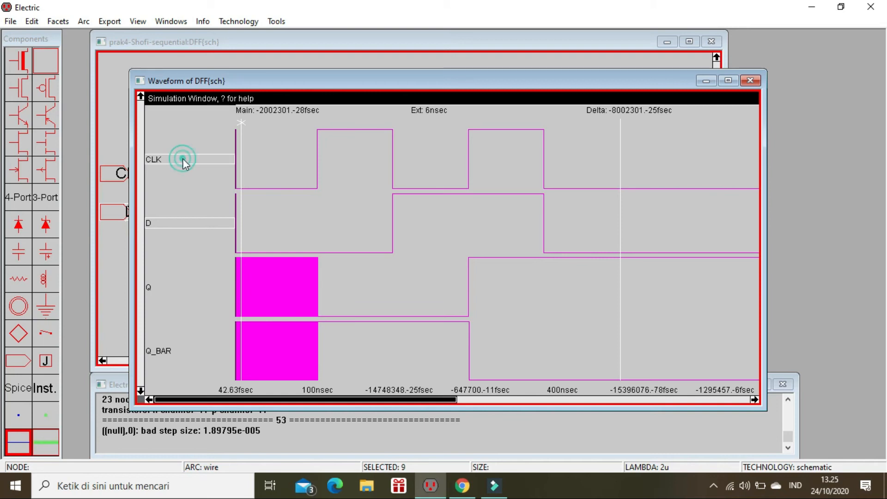
pyautogui.press('h')
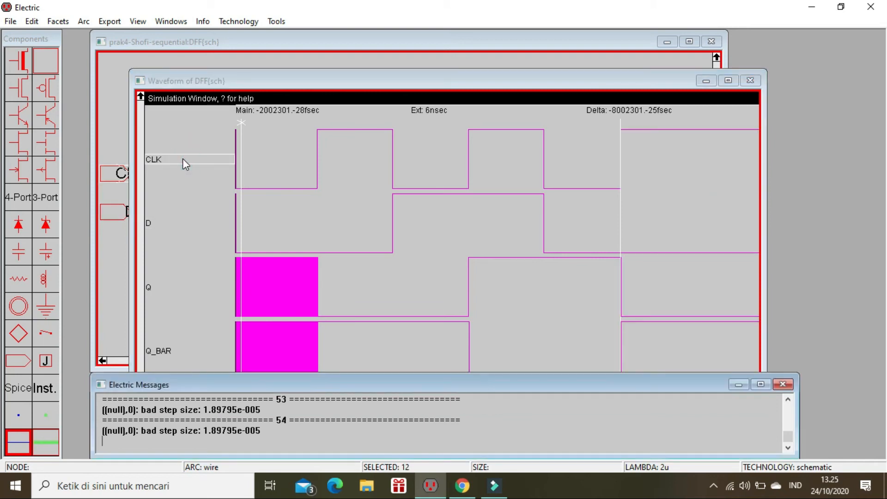
# Step: Close the DFF waveform window and go up the hierarchy to the COUNTER schematic
pyautogui.moveTo(621, 218); pyautogui.dragTo(672, 227)
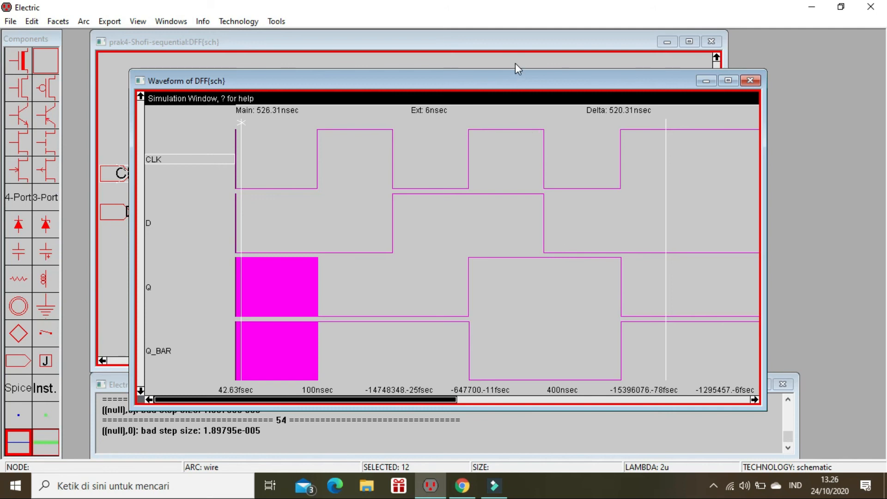
pyautogui.click(751, 81)
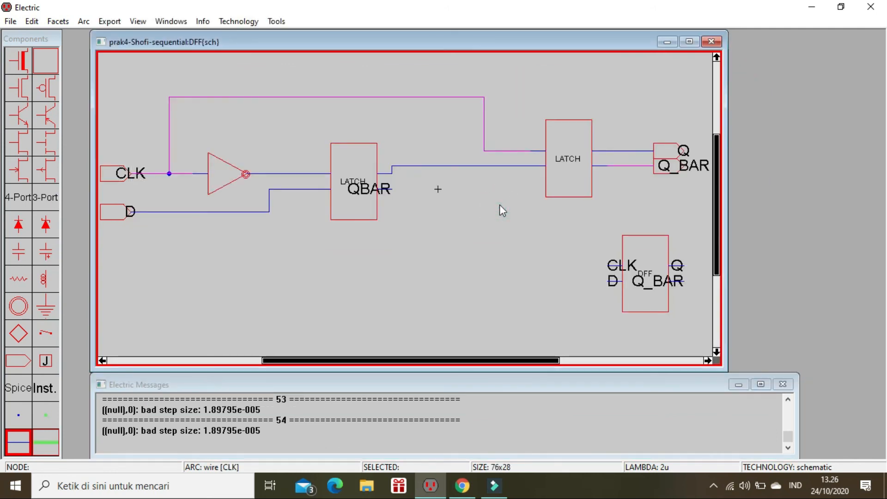
pyautogui.hotkey('ctrl', 'u')
pyautogui.click(483, 265)
# Step: Delete the wire between the CLK port and the first DFF, and redraw it to the DFF's clock input
pyautogui.click(174, 164)
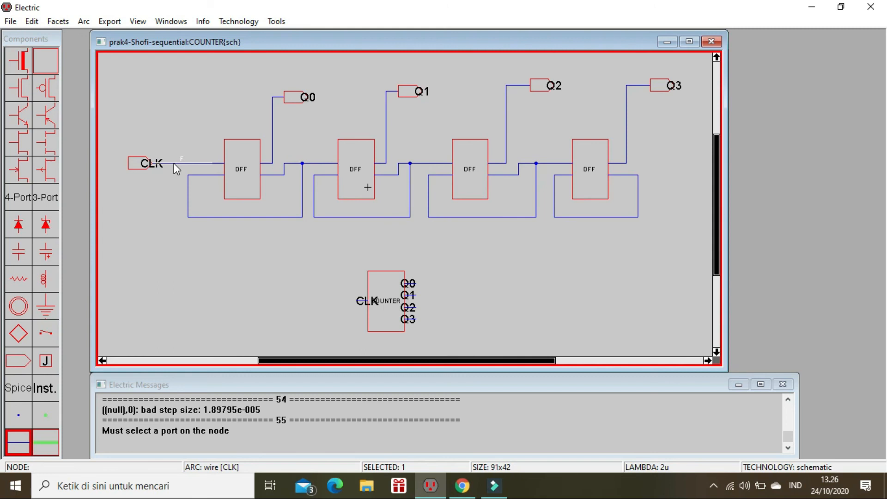
pyautogui.press('Delete')
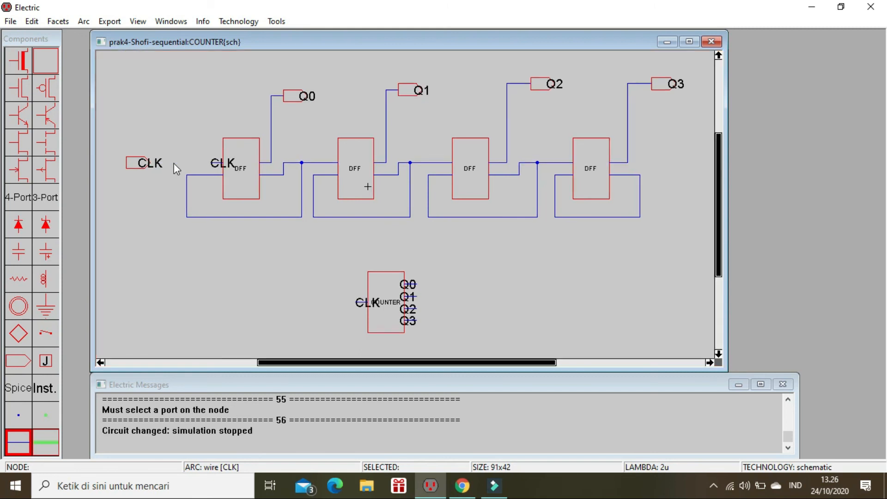
pyautogui.click(215, 167)
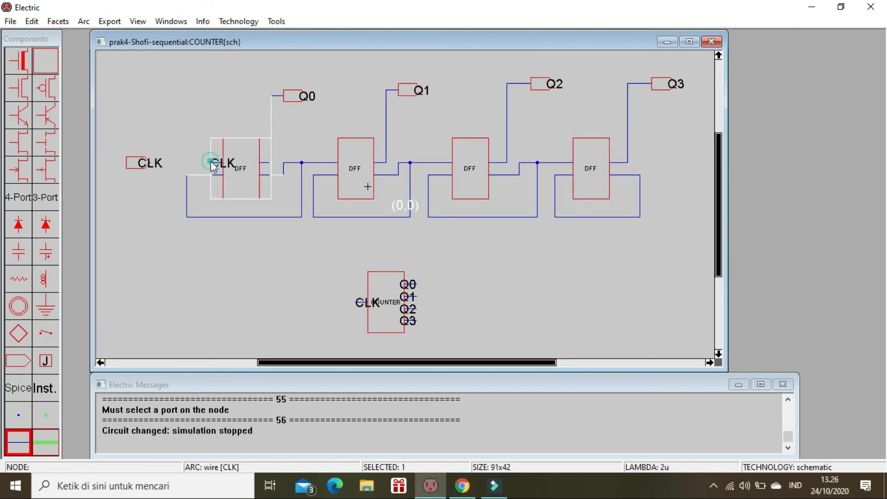
pyautogui.rightClick(148, 162)
pyautogui.click(182, 119)
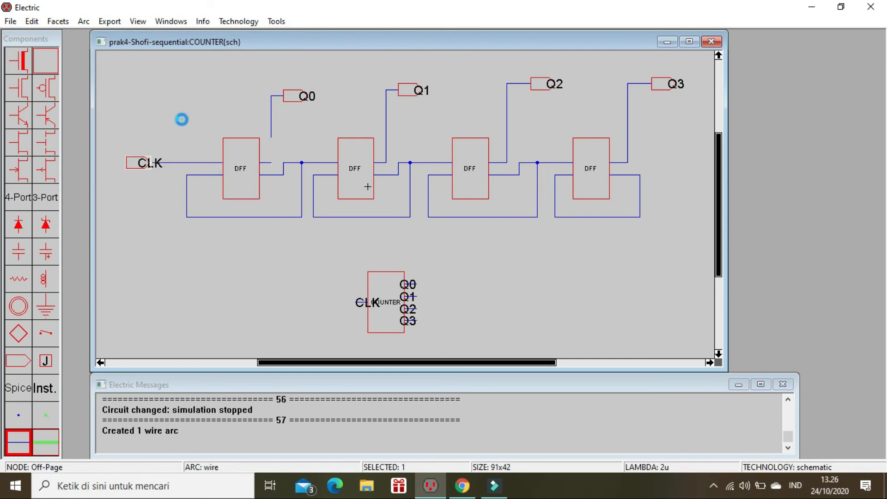
# Step: Inspect the arc information of the vertical Q0 wire at the first DFF's output, and close it without changes
pyautogui.click(271, 140)
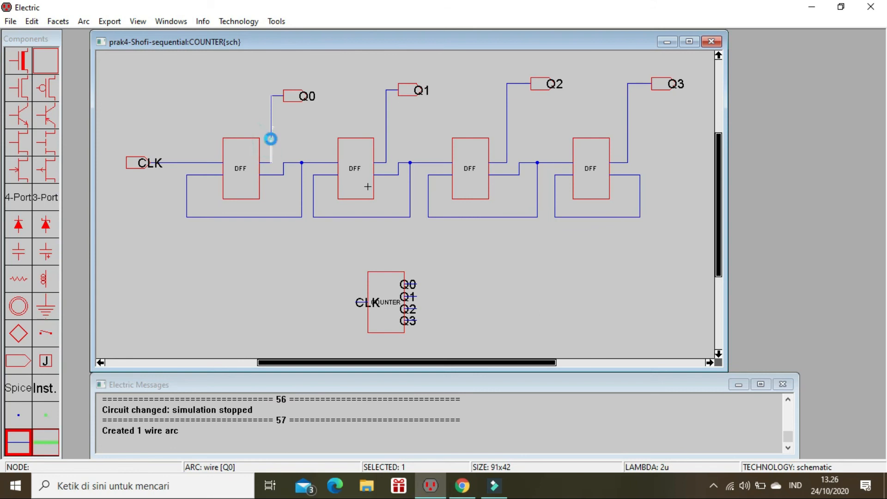
pyautogui.doubleClick(270, 137)
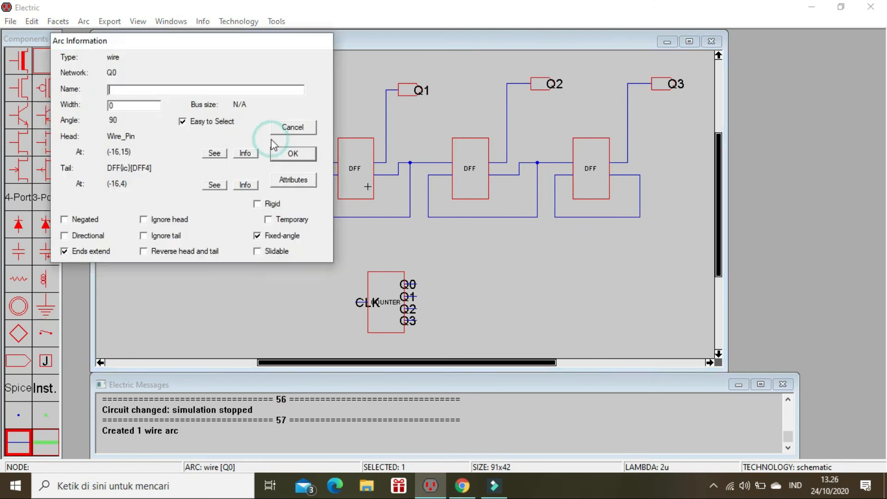
pyautogui.click(292, 154)
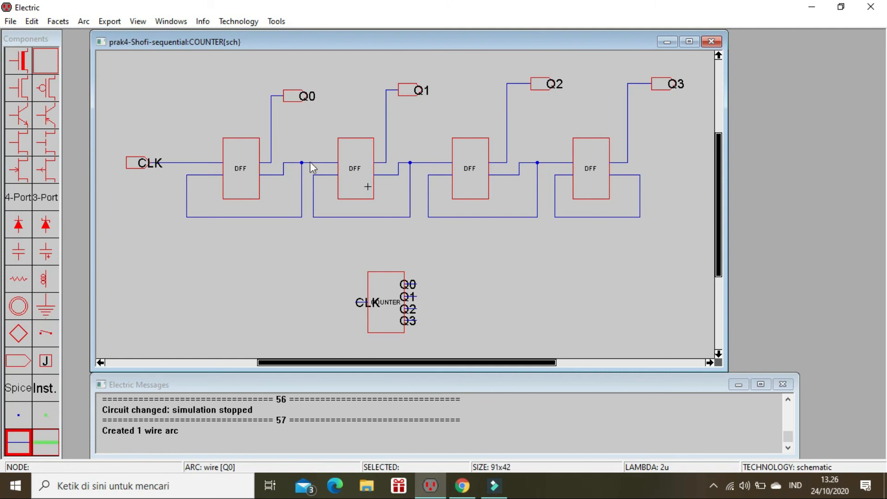
# Step: Switch the built-in simulation engine from IRSIM to ALS in the simulation options
pyautogui.click(277, 22)
pyautogui.moveTo(297, 56)
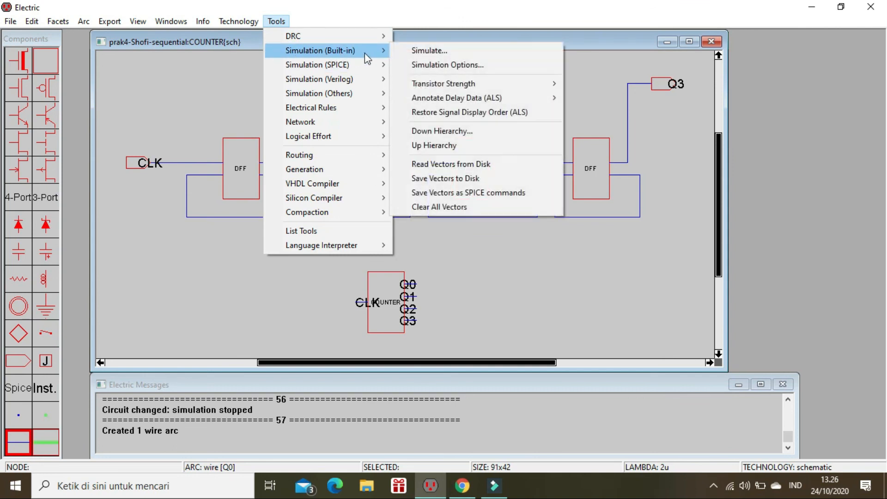
pyautogui.click(405, 63)
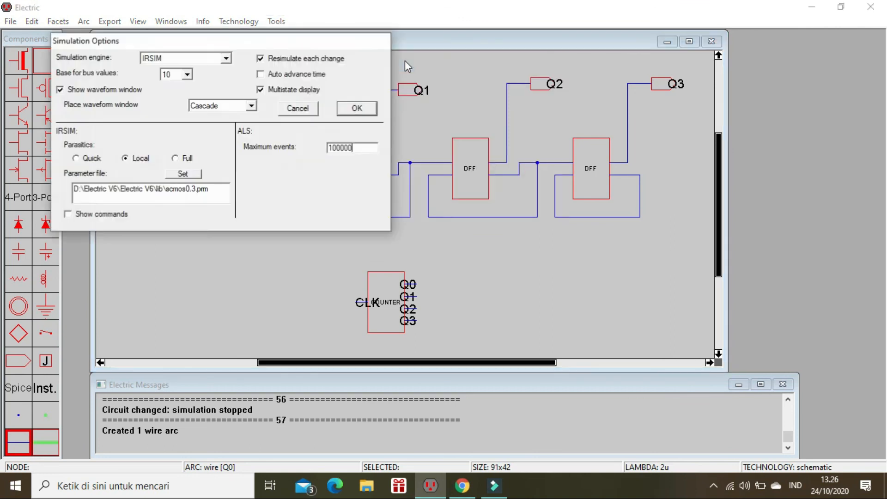
pyautogui.click(226, 58)
pyautogui.click(216, 71)
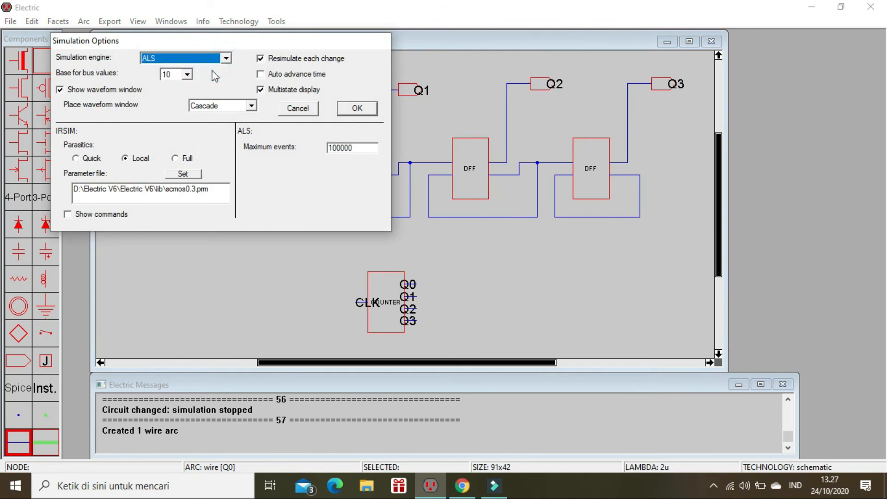
pyautogui.click(339, 147)
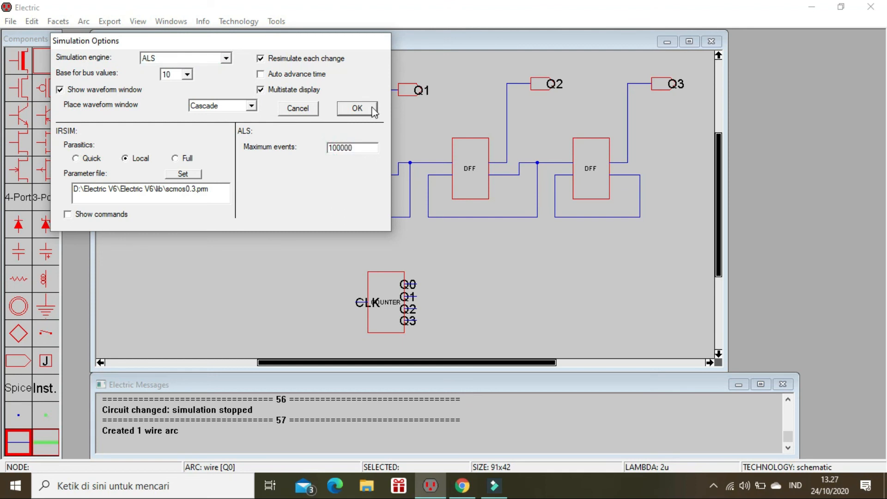
pyautogui.click(357, 109)
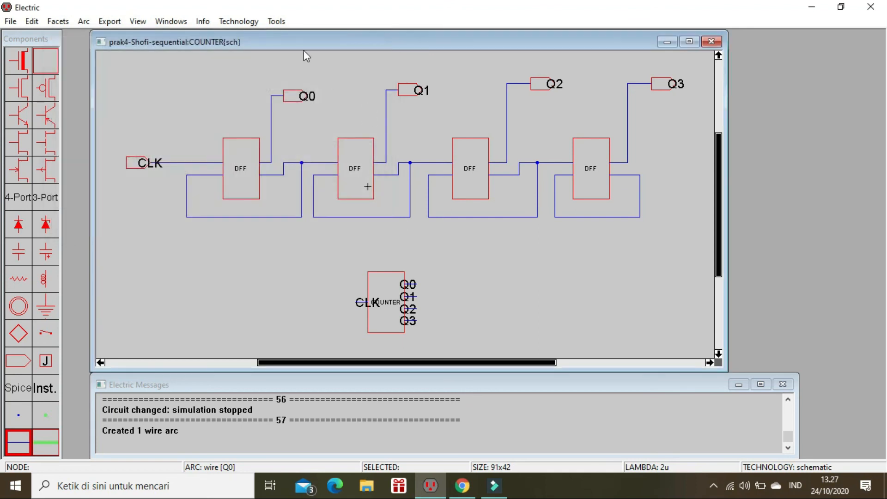
# Step: Simulate the COUNTER schematic, select the CLK signal, and move the waveform window over the schematic window
pyautogui.click(276, 21)
pyautogui.moveTo(323, 52)
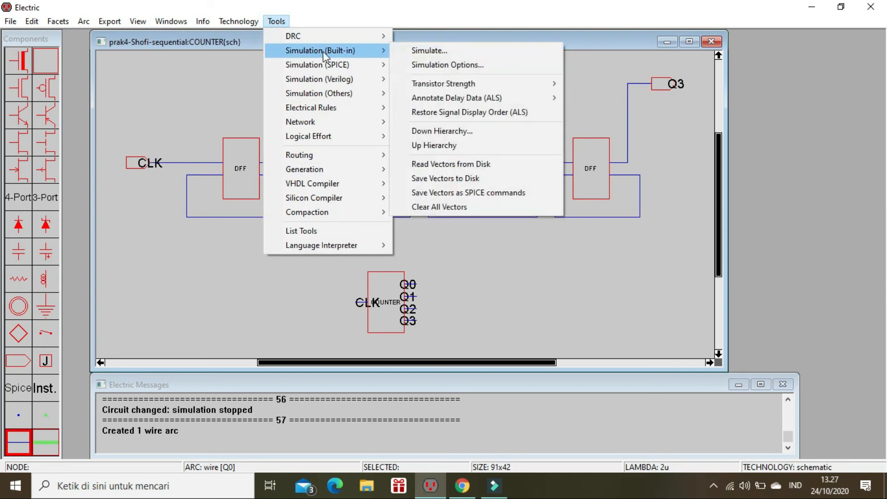
pyautogui.click(403, 52)
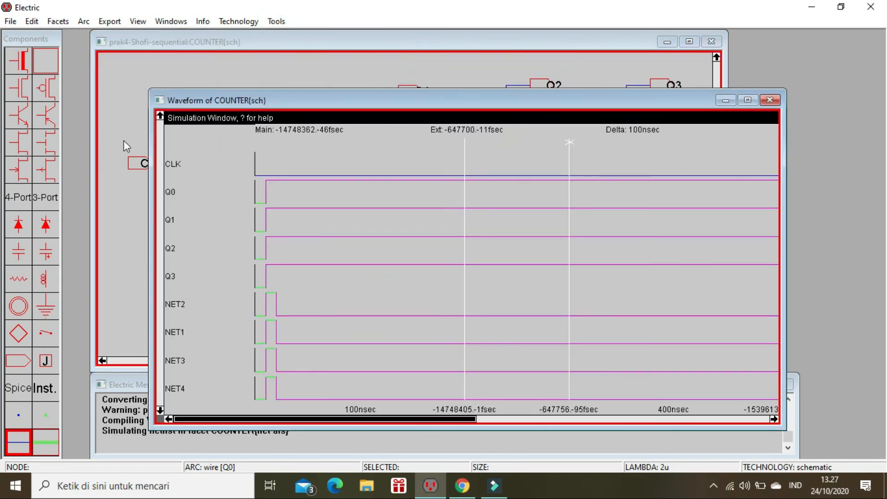
pyautogui.click(185, 165)
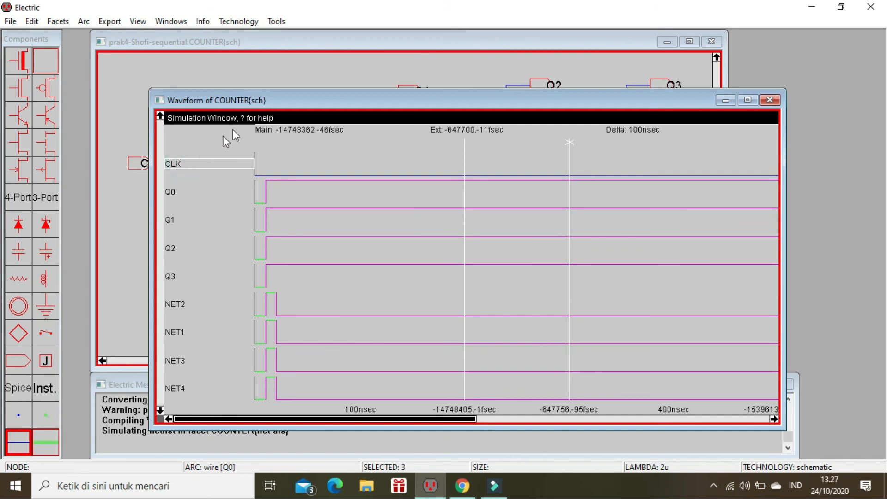
pyautogui.moveTo(257, 101); pyautogui.dragTo(196, 49)
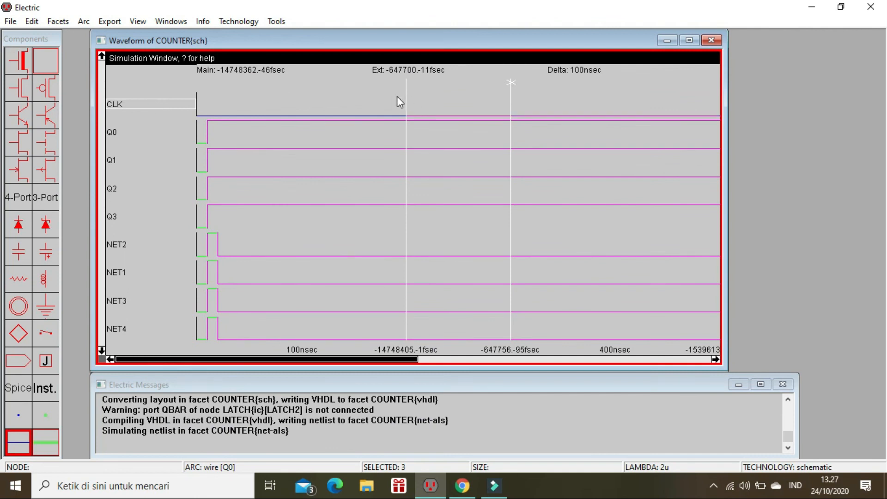
# Step: Place the main time cursor at 0 sec, widen the time range to beyond 15 µs, and move the extension cursor past the 15 µs mark
pyautogui.moveTo(405, 98); pyautogui.dragTo(192, 104)
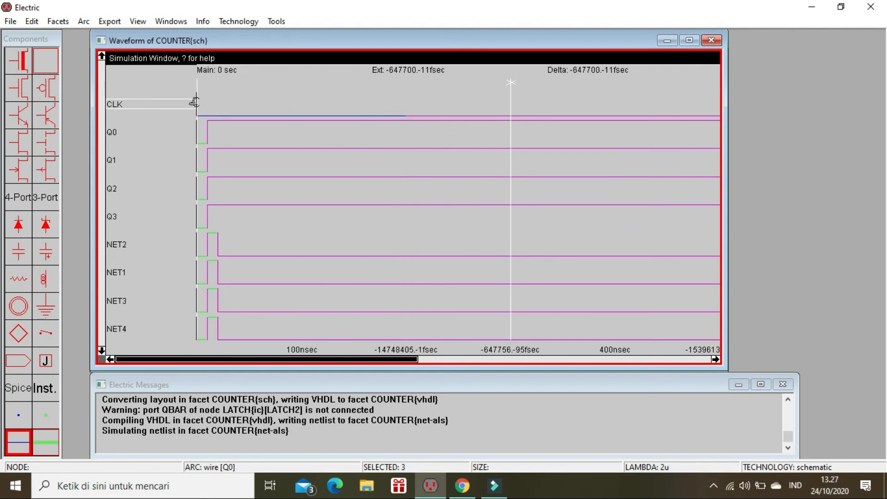
pyautogui.press('h')
pyautogui.press('o')
pyautogui.press('o')
pyautogui.press('o')
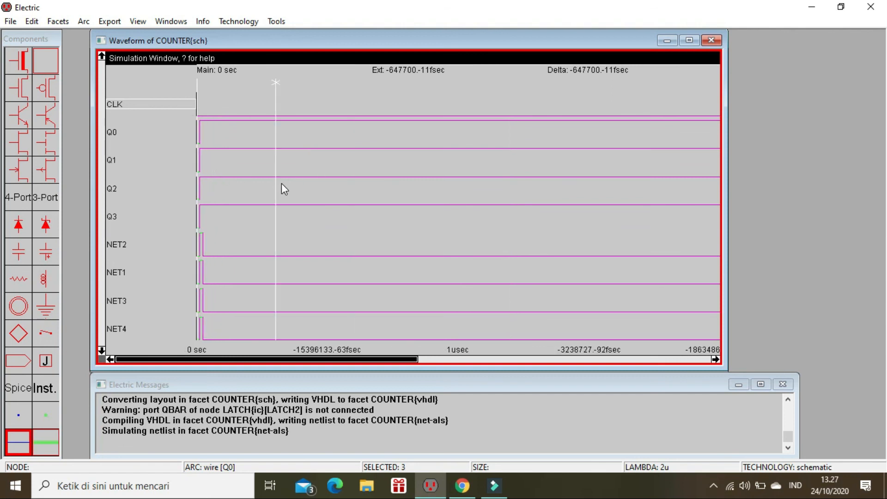
pyautogui.press('o')
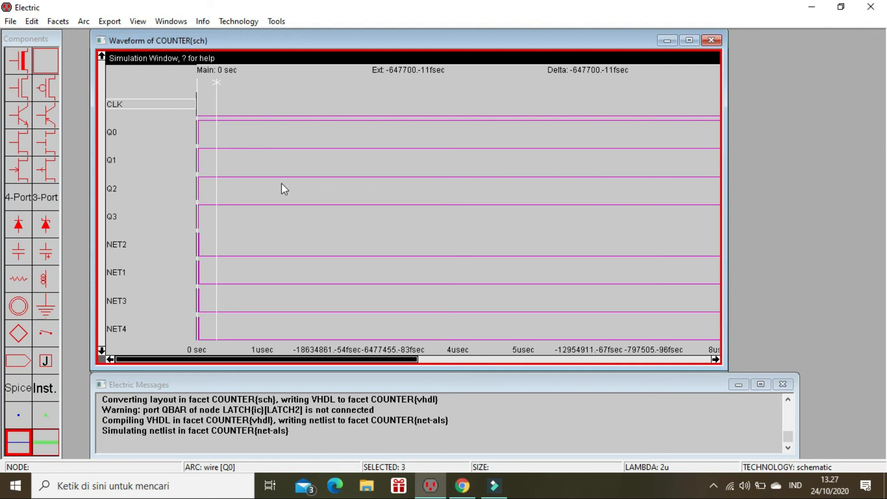
pyautogui.press('o')
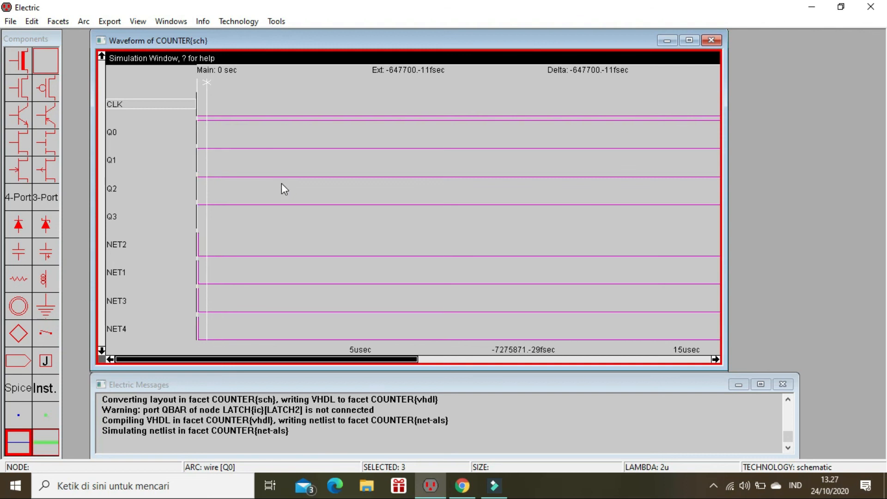
pyautogui.click(206, 103)
pyautogui.moveTo(211, 101); pyautogui.dragTo(715, 202)
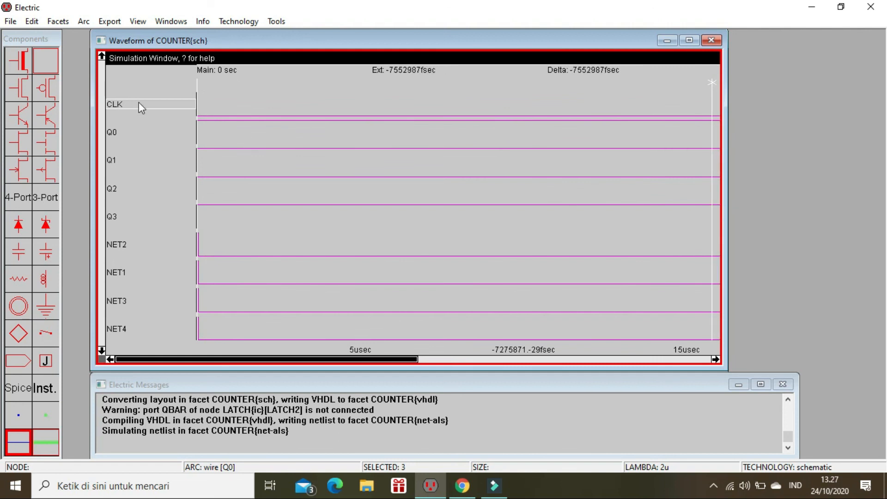
# Step: Apply a clock with a frequency of 1000000 to the CLK signal
pyautogui.press('c')
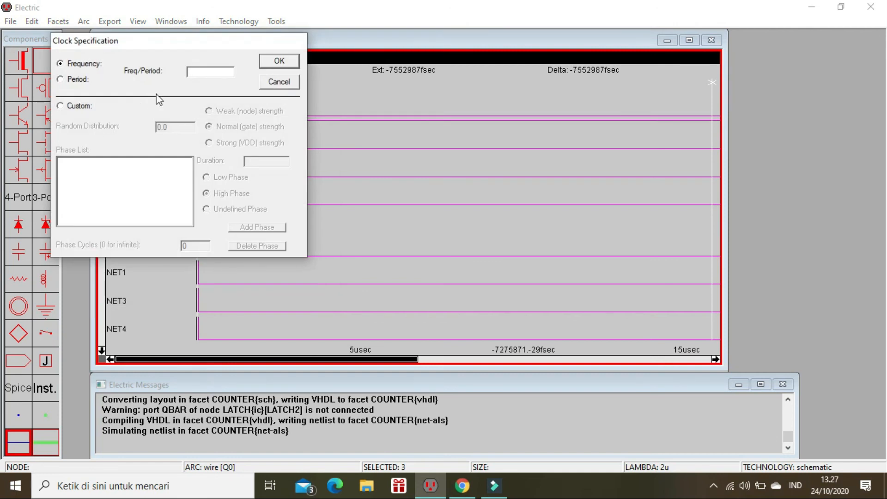
pyautogui.write('1000000')
pyautogui.click(203, 71)
pyautogui.click(287, 60)
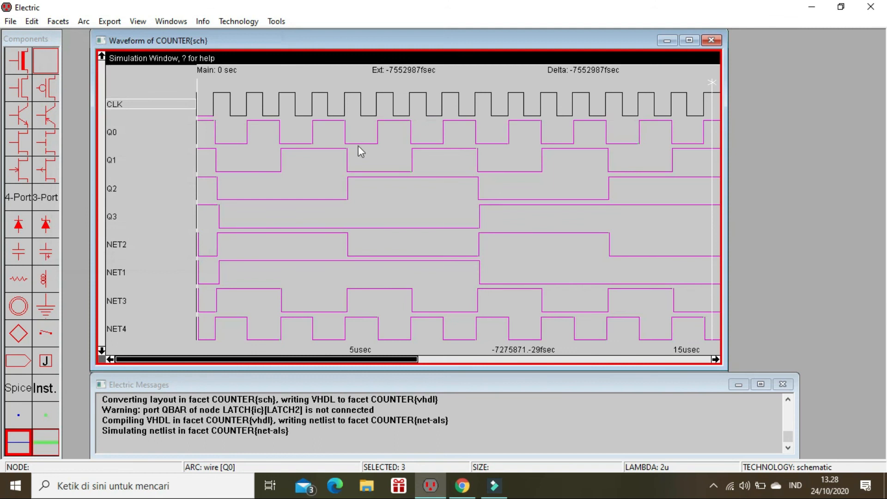